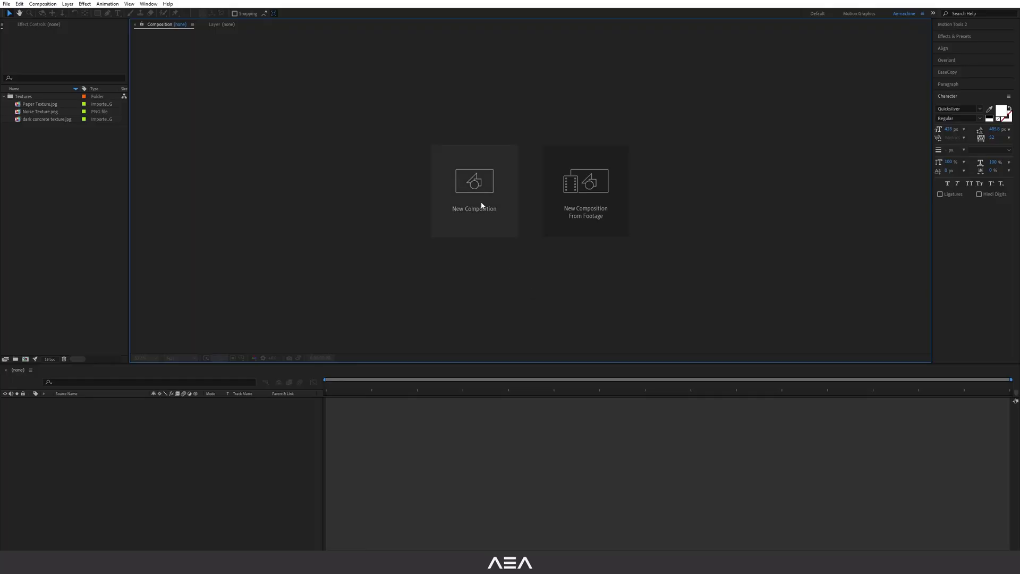
Create a 1920x1080, 24 fps, 10-second composition named "Grunge Typography Animation".
{"action": "left_click", "coordinate": [482, 203]}
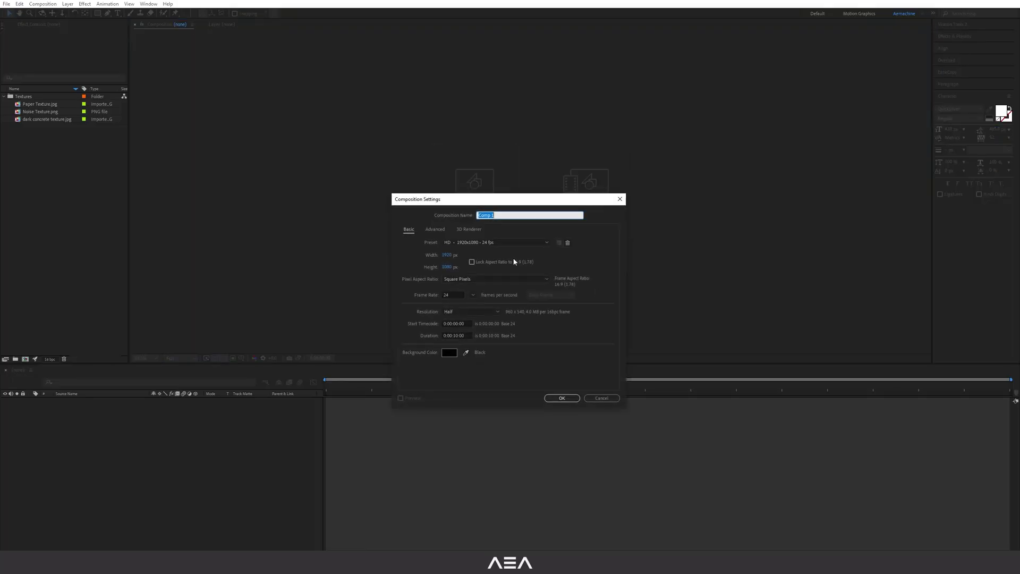
{"action": "type", "text": "Grunge Typography Animation"}
{"action": "left_click", "coordinate": [418, 256]}
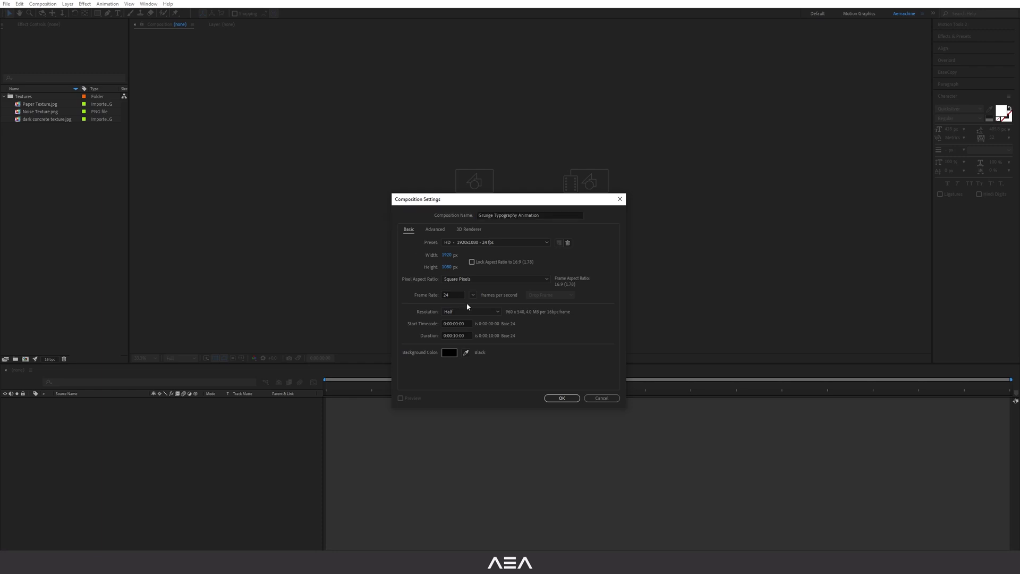
{"action": "left_click_drag", "start_coordinate": [469, 335], "coordinate": [387, 335]}
{"action": "left_click", "coordinate": [562, 398]}
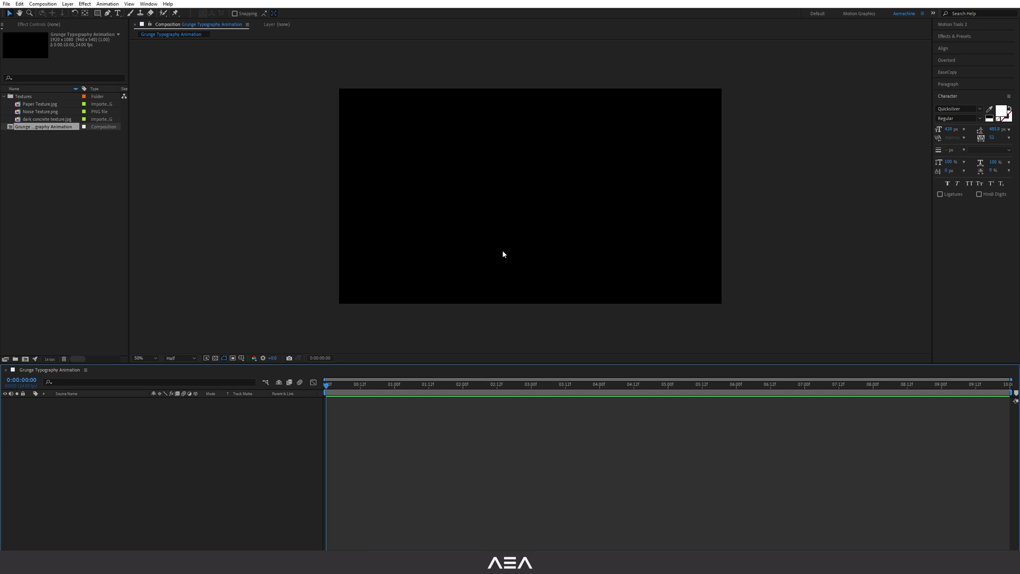
Add a text layer reading "GRUNGE" to the composition.
{"action": "left_click", "coordinate": [118, 13]}
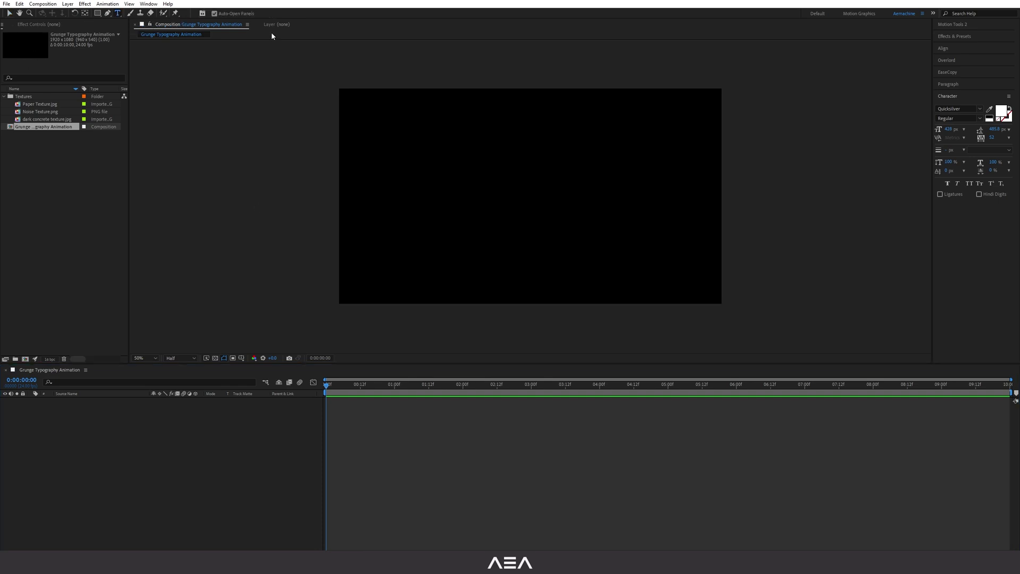
{"action": "left_click", "coordinate": [503, 205]}
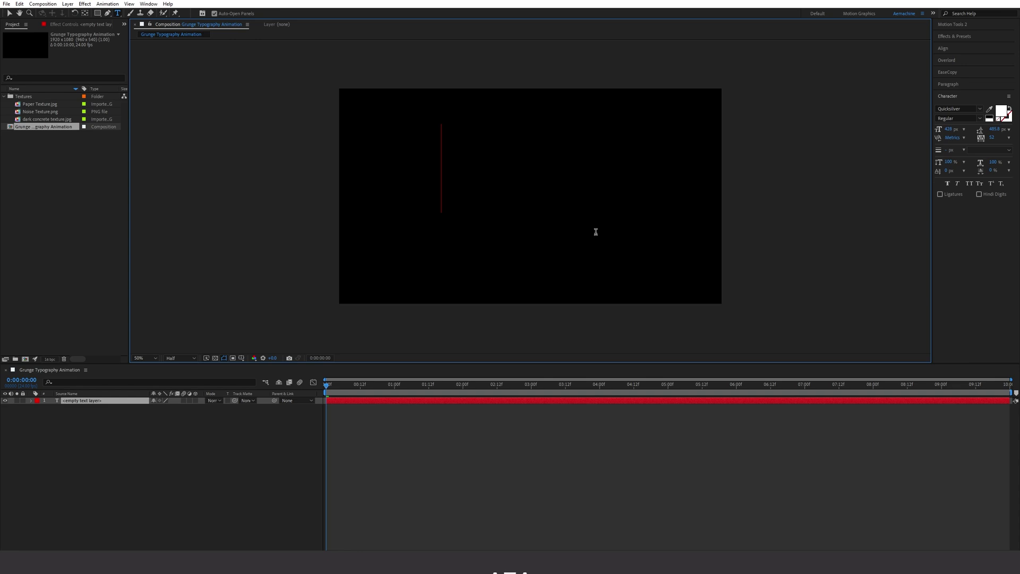
{"action": "type", "text": "GRUNGE"}
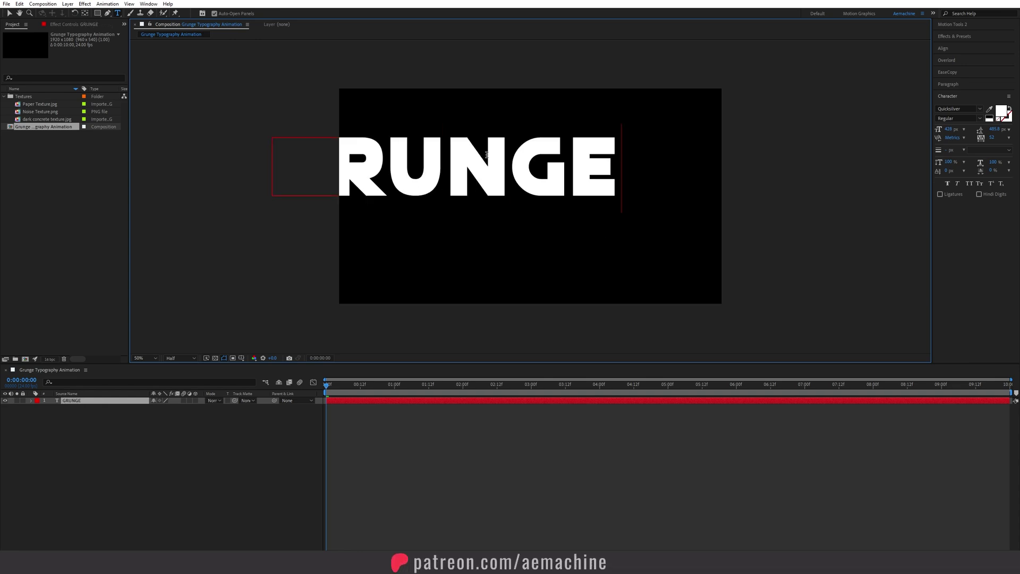
Center the GRUNGE layer's anchor point within the text and align the layer to the middle of the composition.
{"action": "left_click", "coordinate": [9, 13]}
{"action": "left_click_drag", "start_coordinate": [522, 166], "coordinate": [607, 185]}
{"action": "left_click_drag", "start_coordinate": [686, 198], "coordinate": [688, 208]}
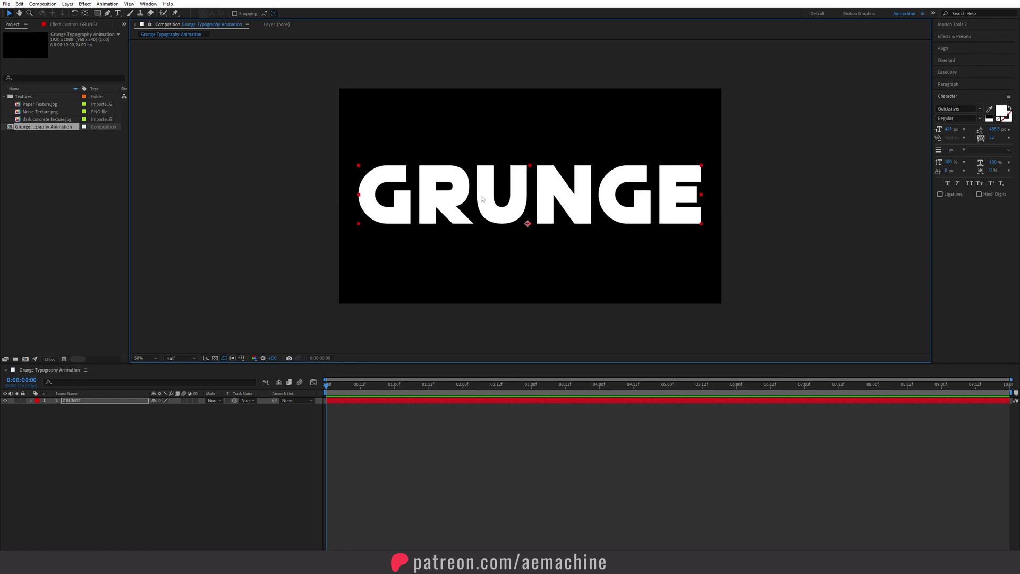
{"action": "key", "text": "ctrl+alt+Home"}
{"action": "left_click", "coordinate": [943, 48]}
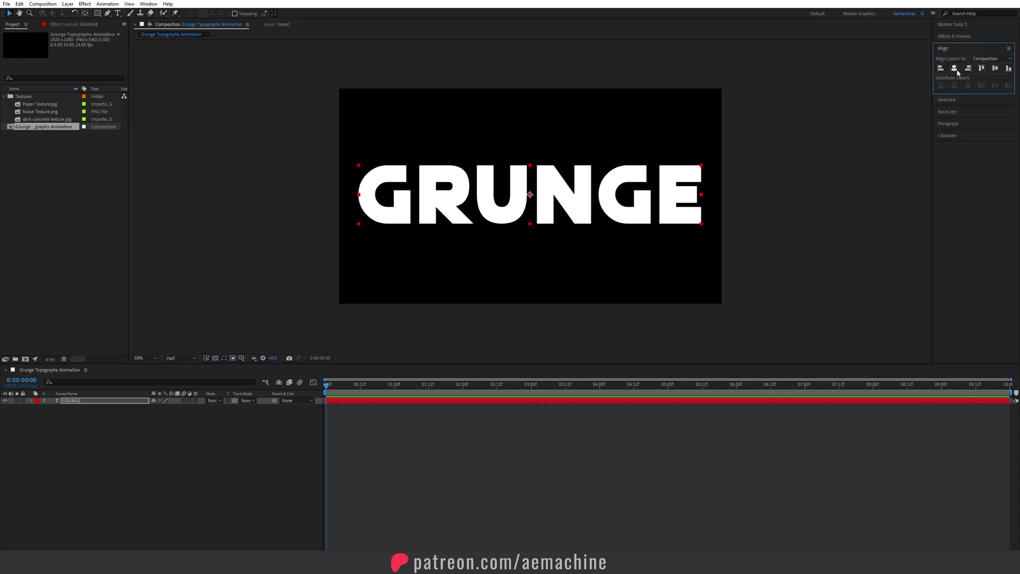
{"action": "left_click", "coordinate": [995, 68]}
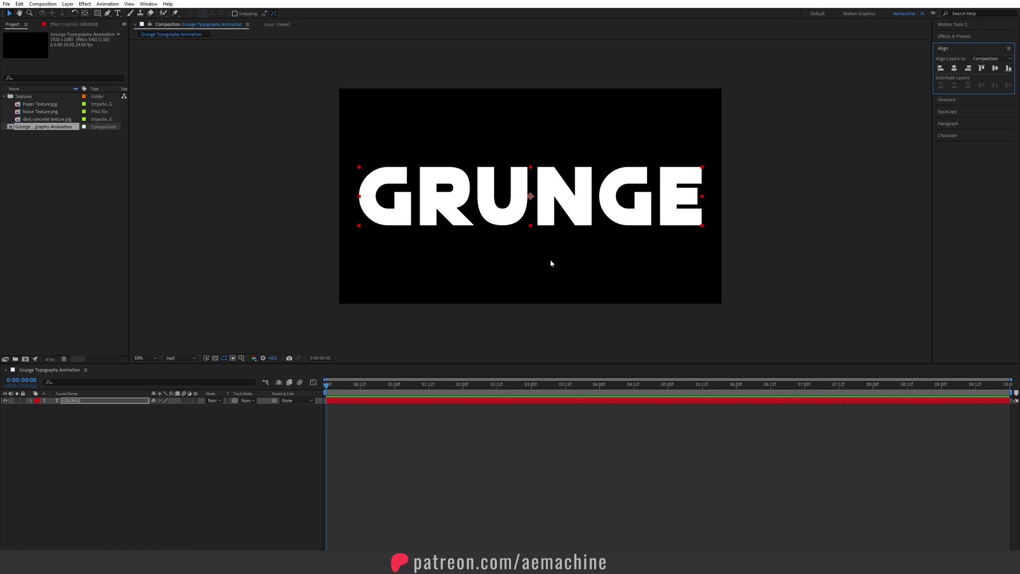
Set the GRUNGE text layer's scale to 75%.
{"action": "left_click", "coordinate": [101, 406]}
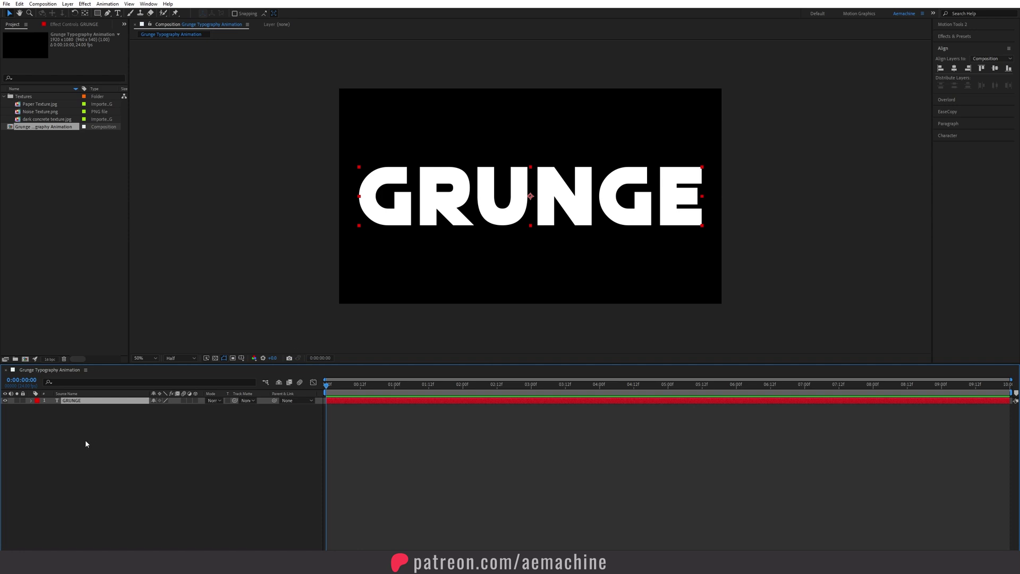
{"action": "key", "text": "s"}
{"action": "left_click_drag", "start_coordinate": [176, 407], "coordinate": [169, 407]}
{"action": "left_click", "coordinate": [171, 408]}
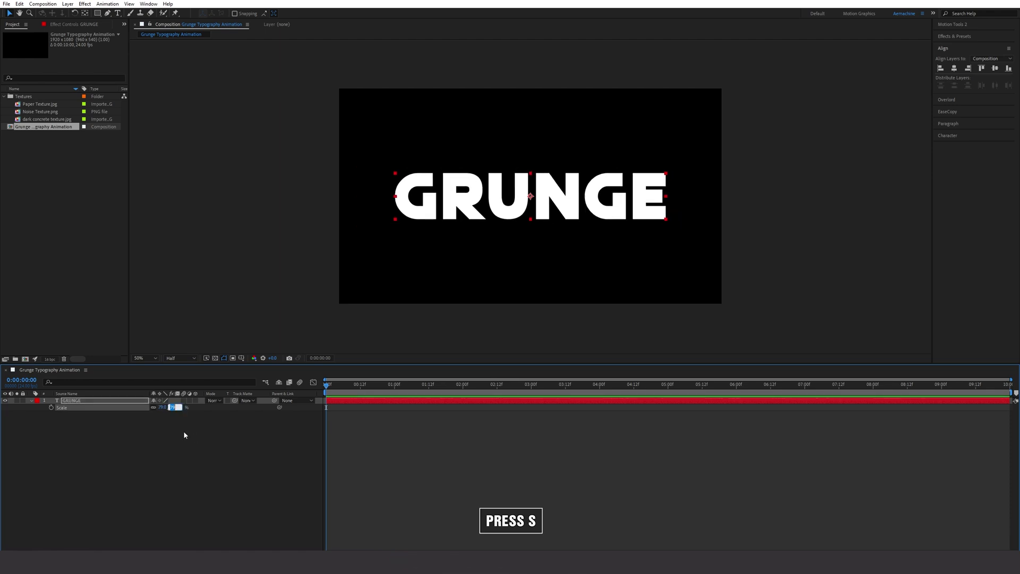
{"action": "type", "text": "75"}
{"action": "left_click", "coordinate": [158, 452]}
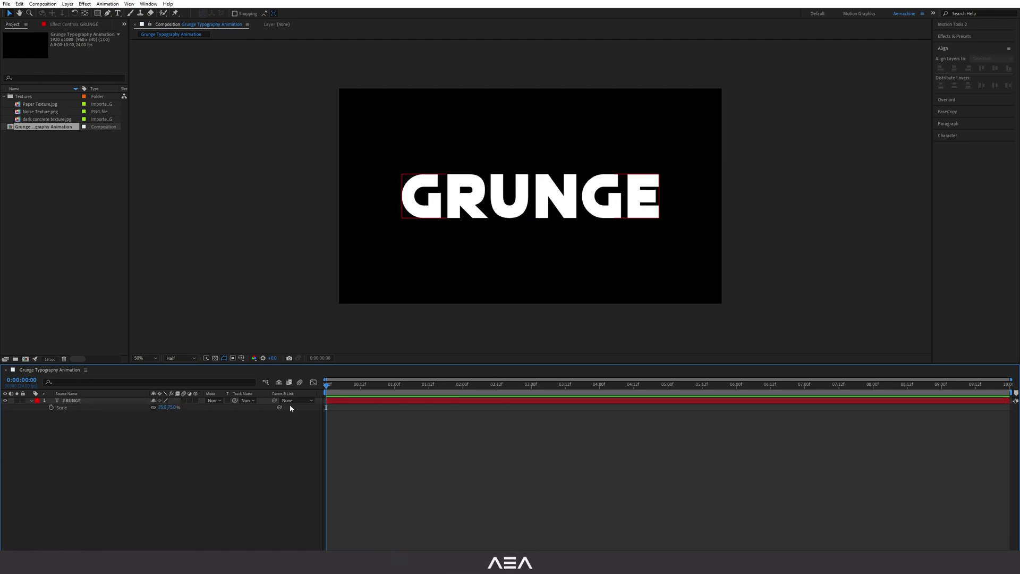
Keyframe the GRUNGE layer's rotation from 0 at the start to -1 full revolution at 1 second, and preview the spin.
{"action": "left_click", "coordinate": [87, 403]}
{"action": "key", "text": "r"}
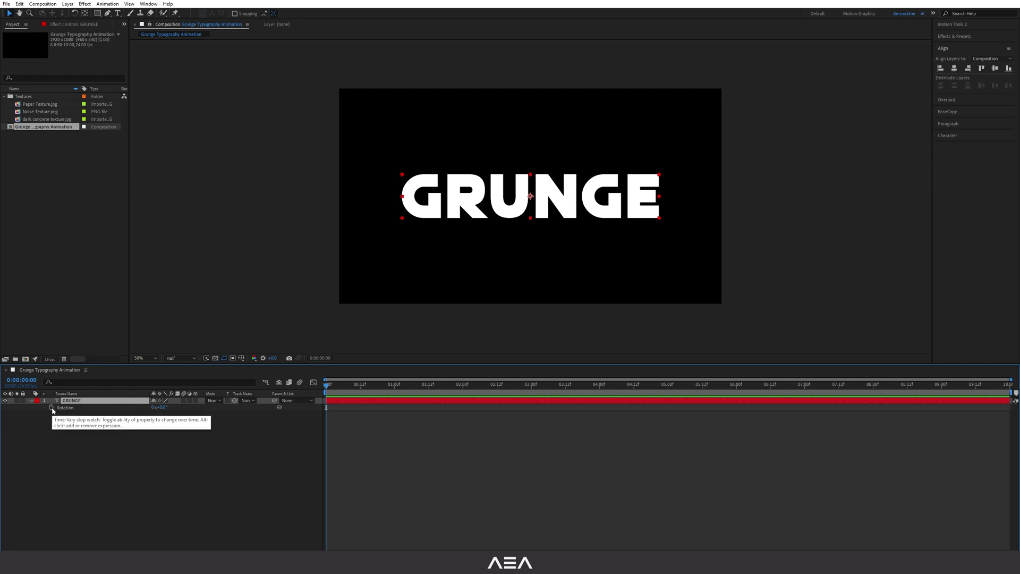
{"action": "left_click", "coordinate": [51, 408]}
{"action": "left_click_drag", "start_coordinate": [326, 386], "coordinate": [395, 396]}
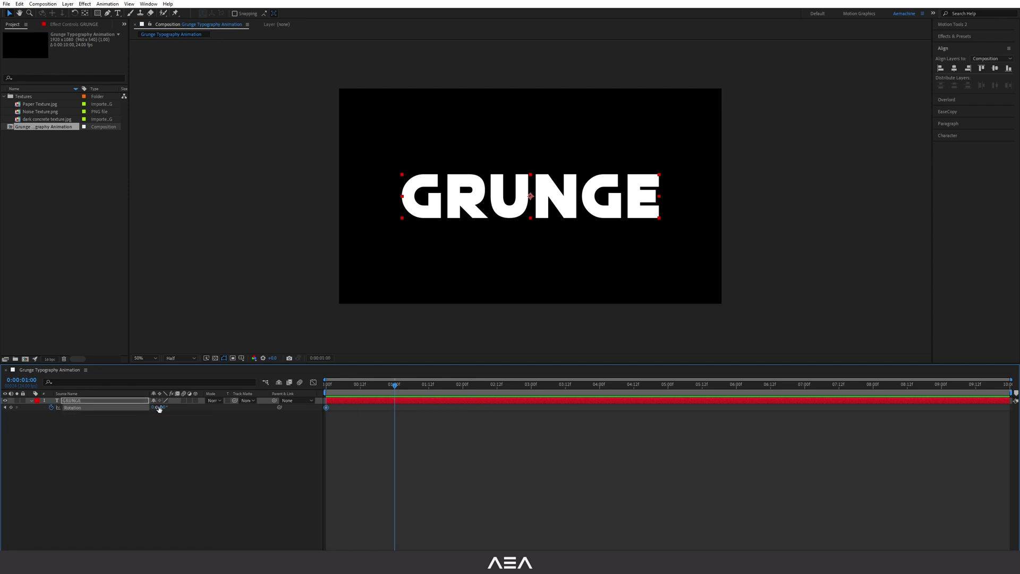
{"action": "type", "text": "-1"}
{"action": "left_click", "coordinate": [168, 435]}
{"action": "left_click_drag", "start_coordinate": [369, 387], "coordinate": [276, 393]}
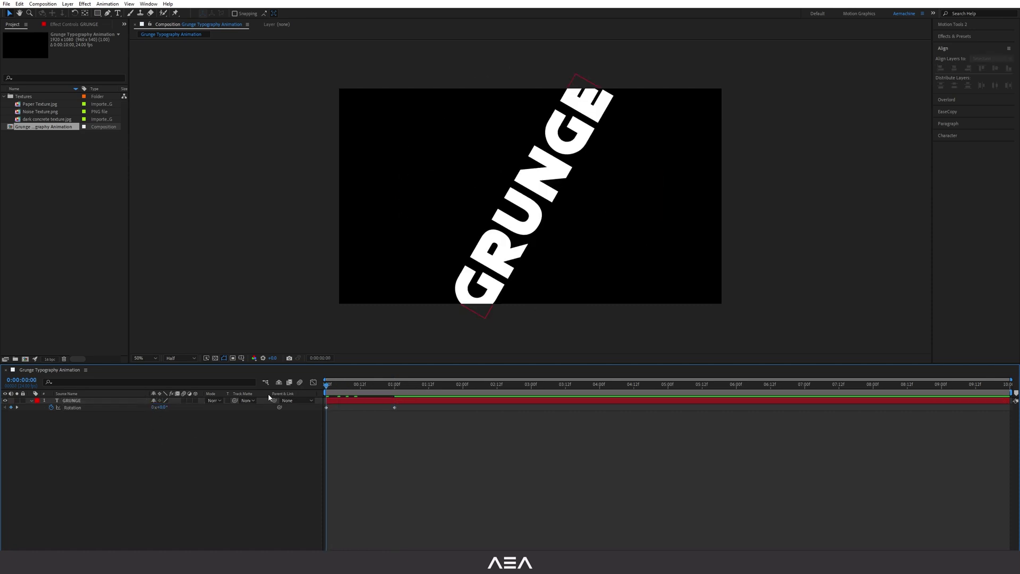
{"action": "key", "text": "space"}
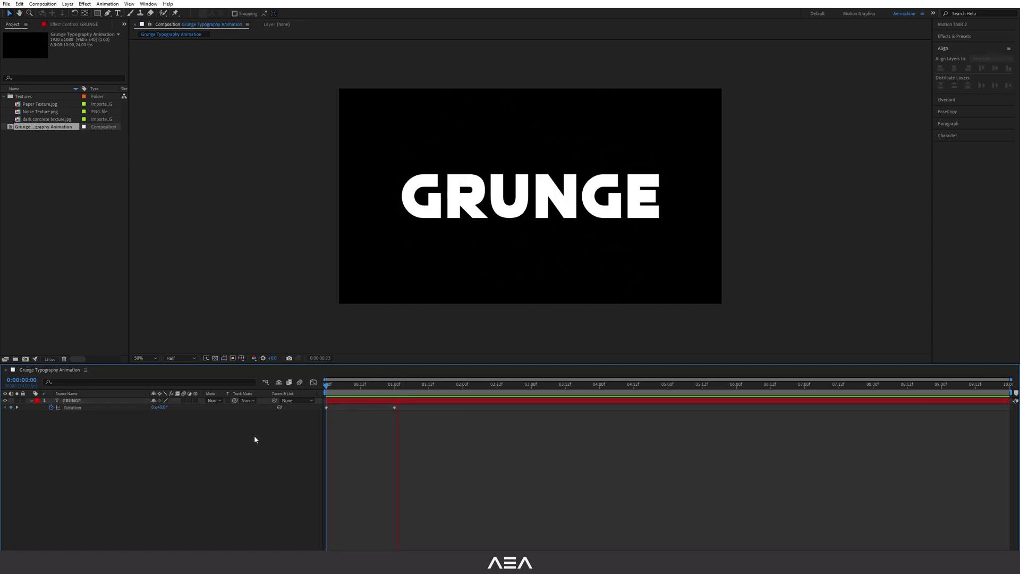
{"action": "key", "text": "space"}
Apply Easy Ease to both rotation keyframes of the GRUNGE layer.
{"action": "left_click_drag", "start_coordinate": [413, 408], "coordinate": [212, 421]}
{"action": "key", "text": "F9"}
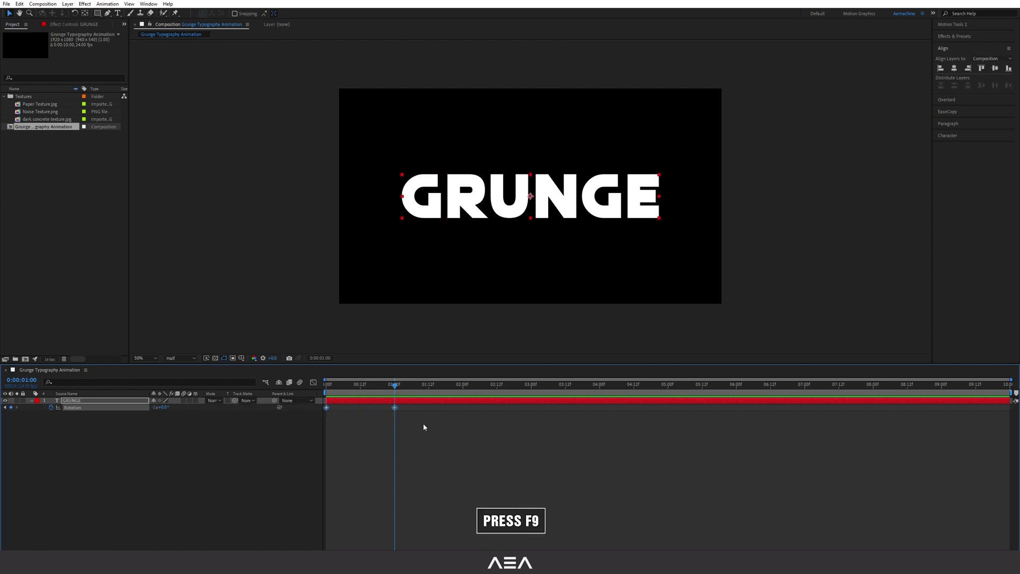
{"action": "key", "text": "F9"}
Lengthen both keyframe handles of the rotation graph to form a steeper S-curve, preview it, and return to the layer bars.
{"action": "left_click", "coordinate": [313, 382]}
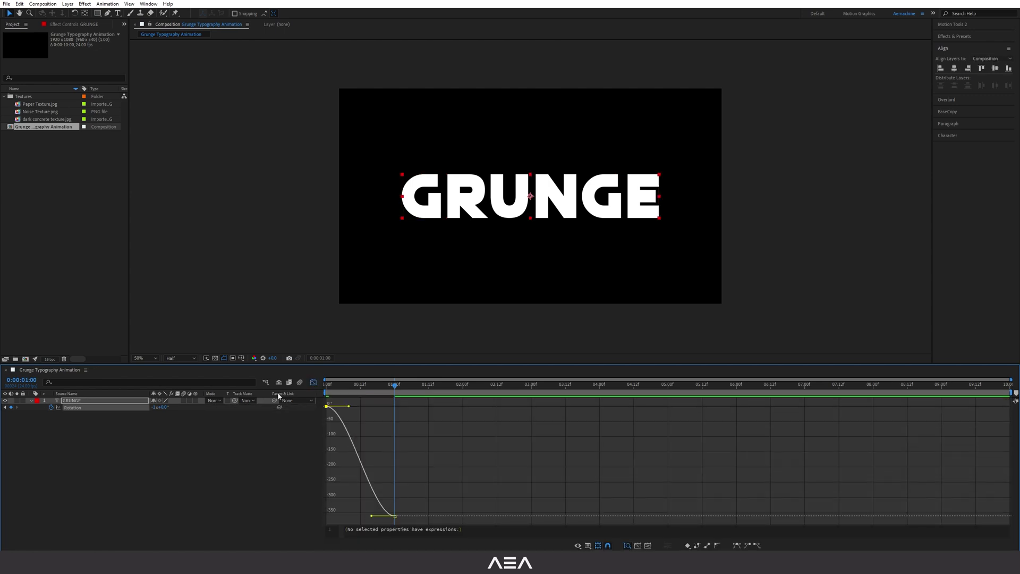
{"action": "mouse_move", "coordinate": [355, 409]}
{"action": "left_mouse_down"}
{"action": "mouse_move", "coordinate": [319, 404]}
{"action": "mouse_move", "coordinate": [366, 406]}
{"action": "left_mouse_up"}
{"action": "left_click_drag", "start_coordinate": [372, 516], "coordinate": [350, 515]}
{"action": "key", "text": "space"}
{"action": "key", "text": "space"}
{"action": "key", "text": "space"}
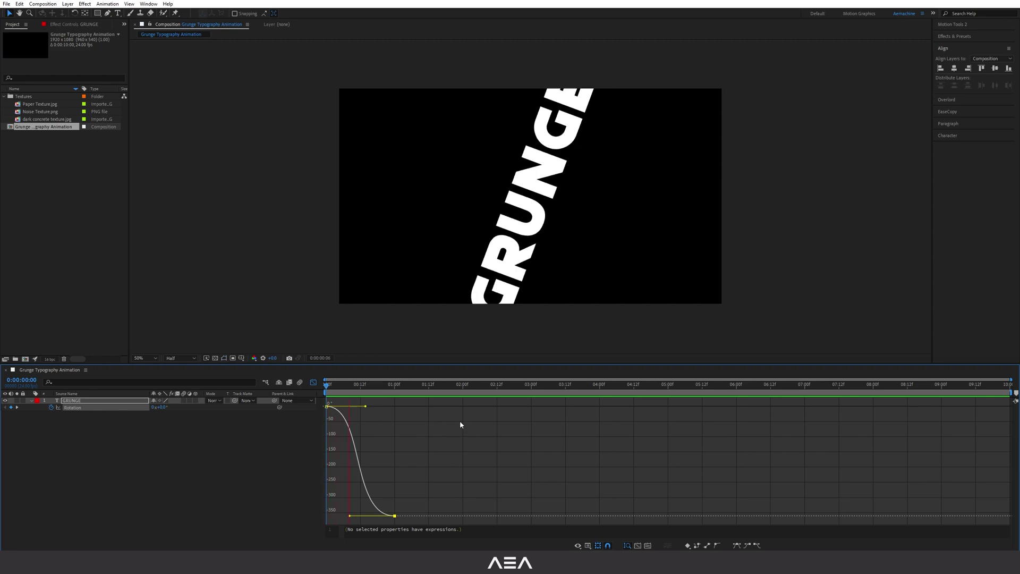
{"action": "key", "text": "shift+F3"}
{"action": "key", "text": "space"}
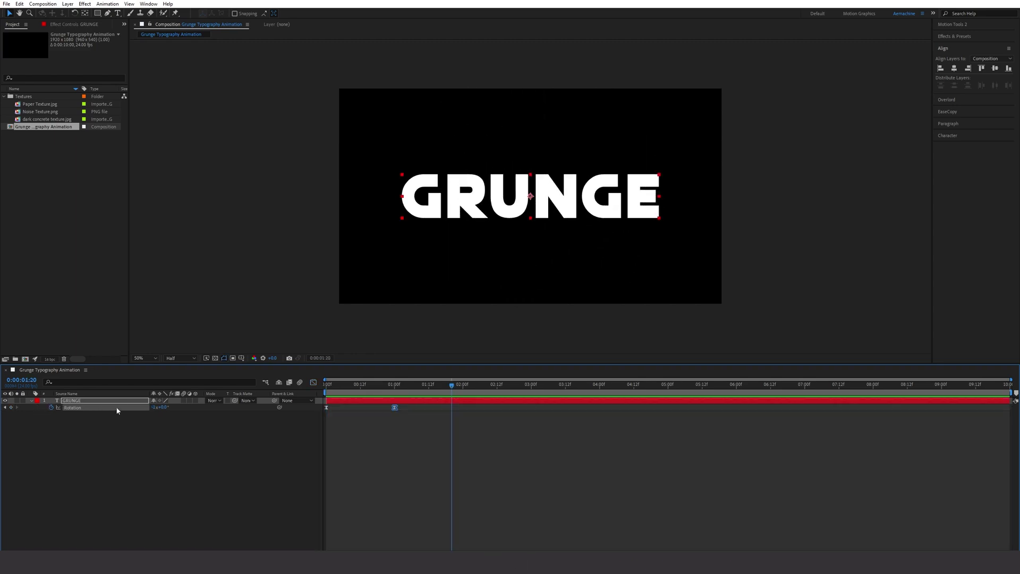
Create an adjustment layer above the text and name it "Time Displacement".
{"action": "right_click", "coordinate": [83, 449]}
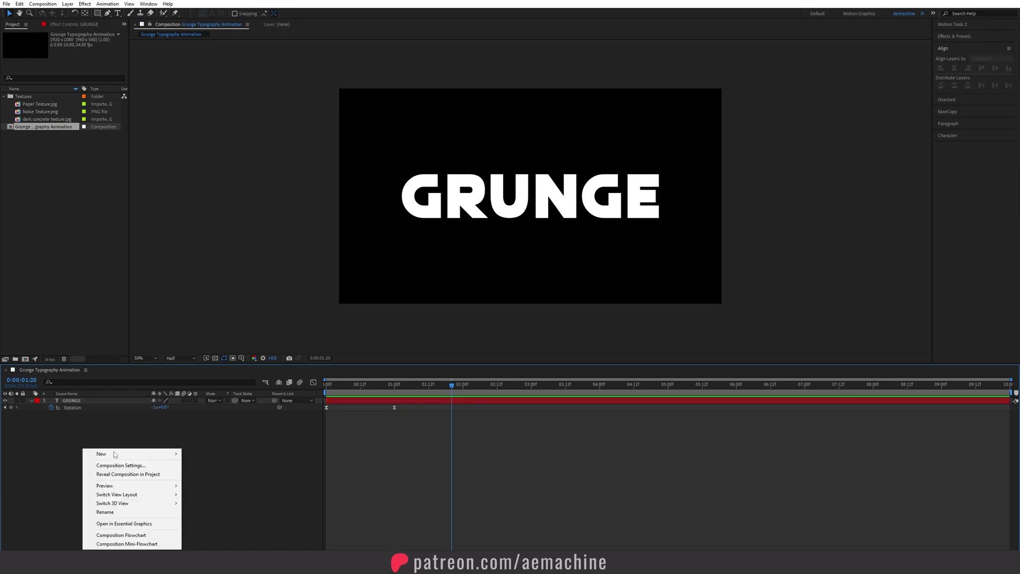
{"action": "mouse_move", "coordinate": [113, 455]}
{"action": "left_click", "coordinate": [207, 518]}
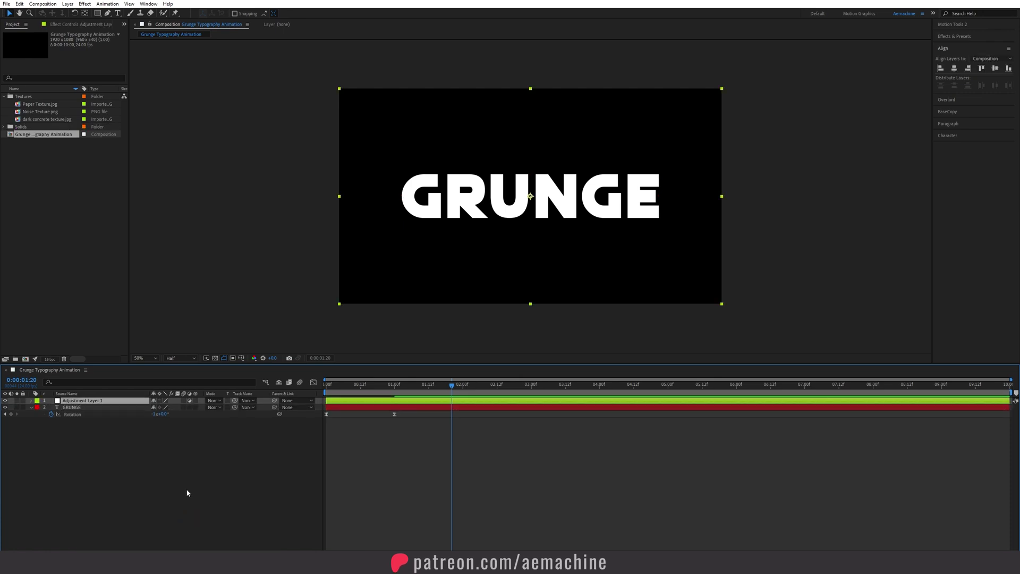
{"action": "key", "text": "Return"}
{"action": "type", "text": "Time D"}
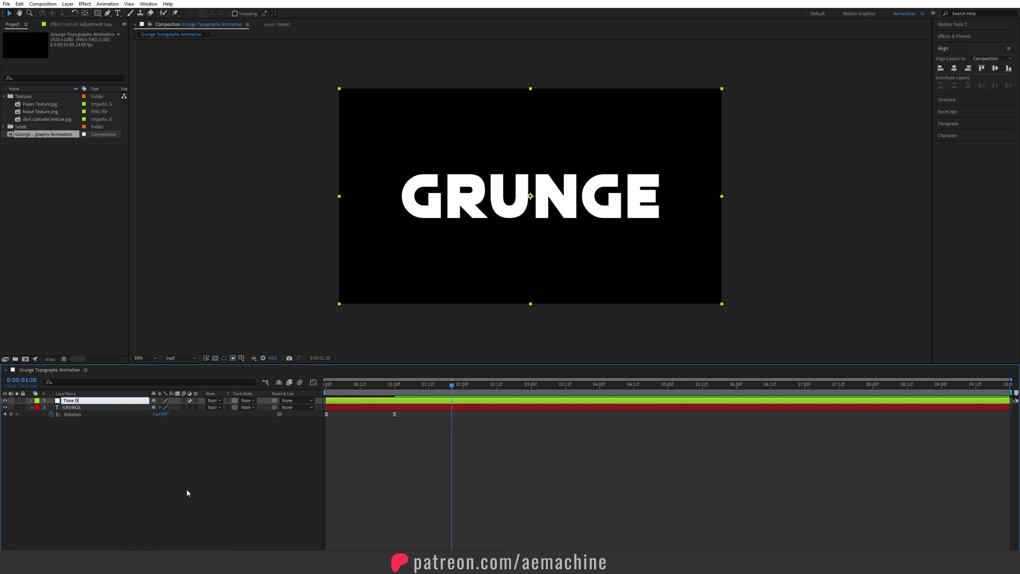
{"action": "type", "text": "isplacement"}
{"action": "key", "text": "Return"}
Find the Time Displacement effect and apply it to the adjustment layer.
{"action": "left_click", "coordinate": [970, 38]}
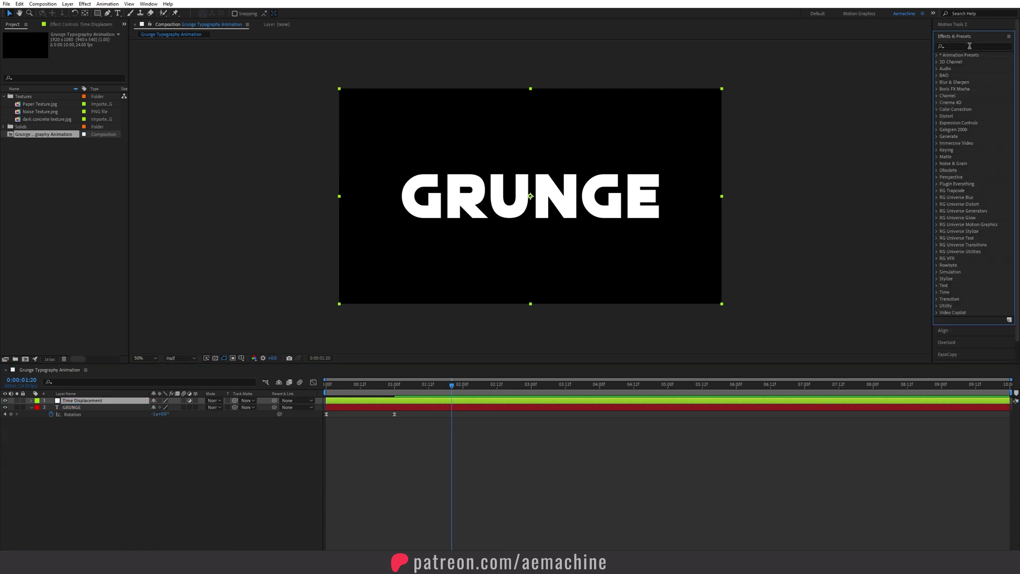
{"action": "type", "text": "Time Dis"}
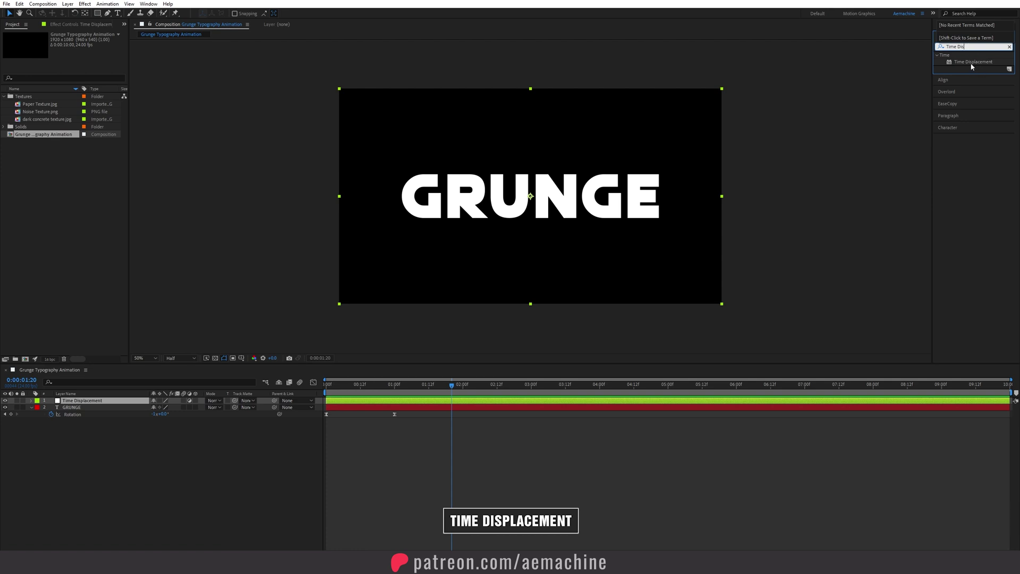
{"action": "double_click", "coordinate": [971, 63]}
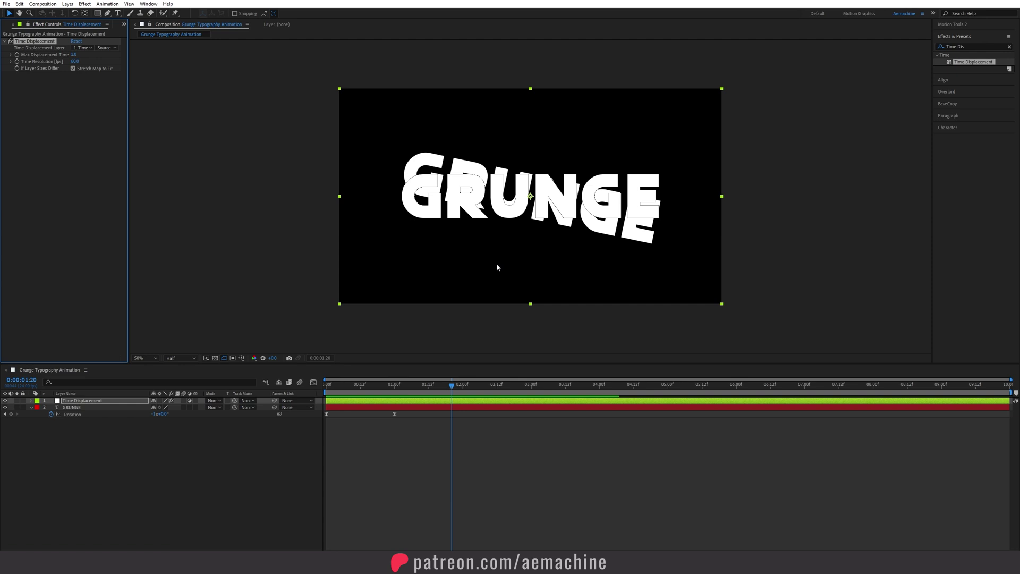
Place dark concrete texture.jpg beneath the GRUNGE layer in the composition and turn off its visibility.
{"action": "left_click", "coordinate": [124, 24]}
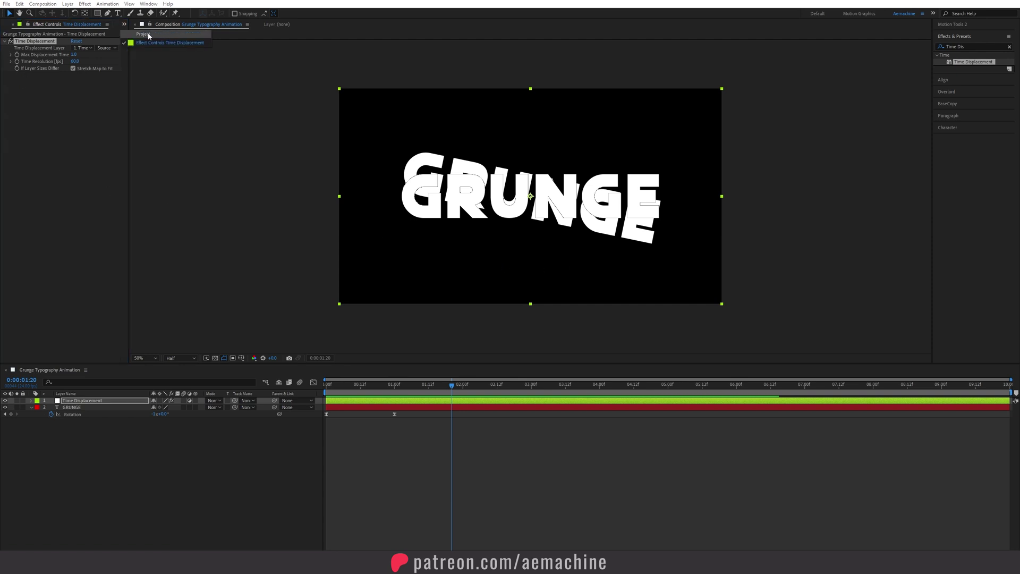
{"action": "left_click", "coordinate": [142, 32]}
{"action": "left_click", "coordinate": [45, 105]}
{"action": "left_click", "coordinate": [46, 118], "text": "shift"}
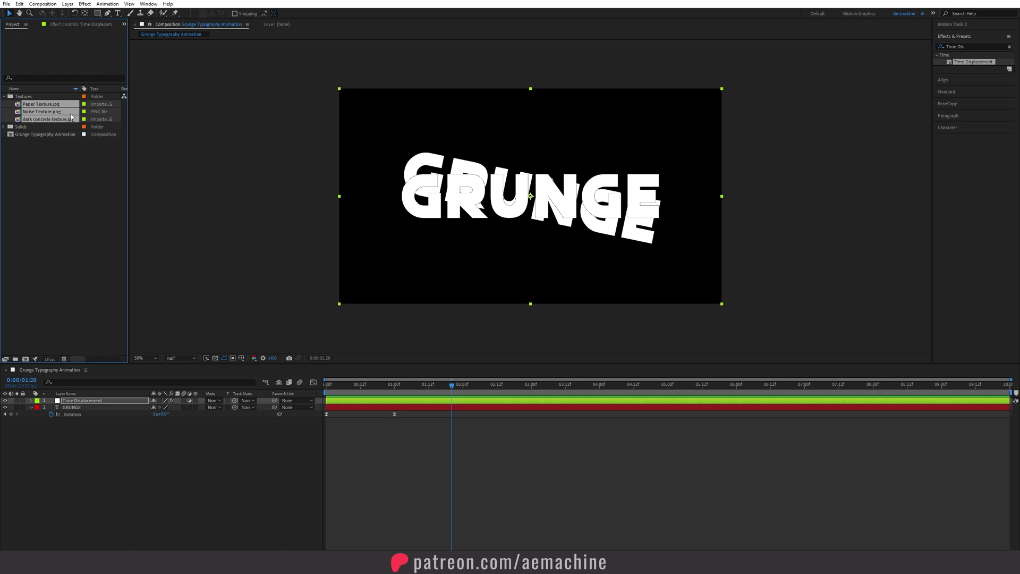
{"action": "left_click", "coordinate": [45, 169]}
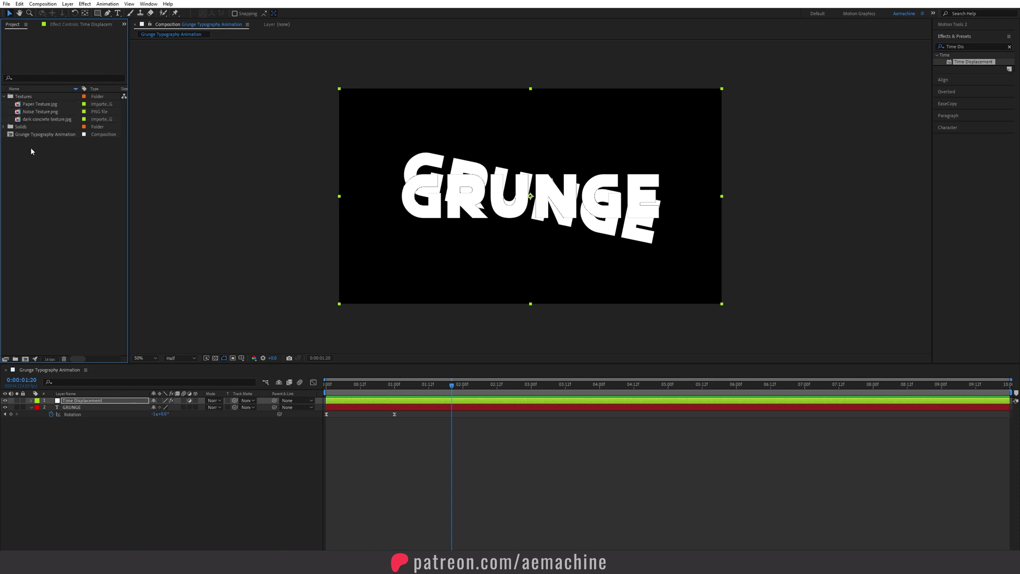
{"action": "left_click", "coordinate": [47, 120]}
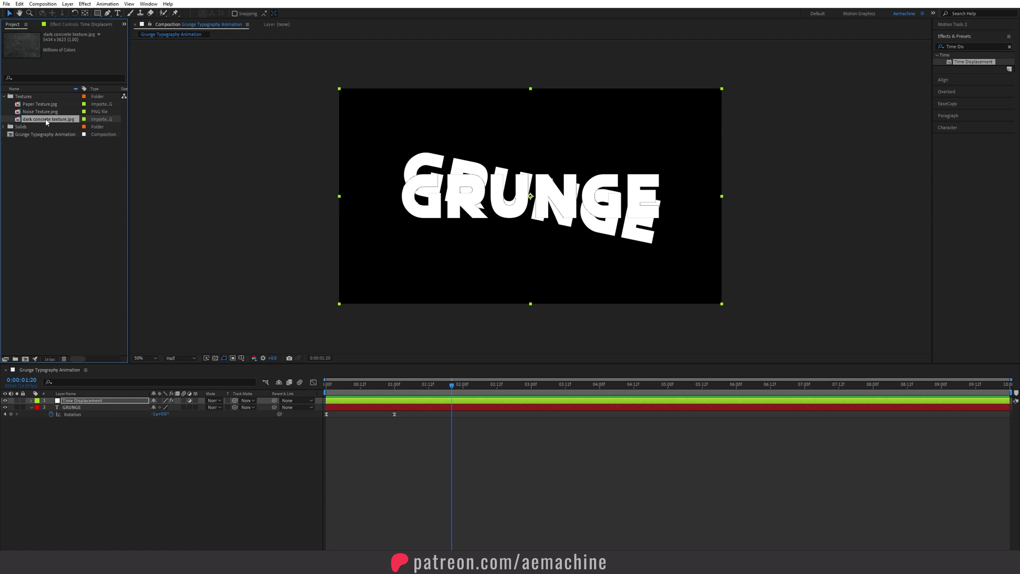
{"action": "left_click_drag", "start_coordinate": [60, 122], "coordinate": [112, 449]}
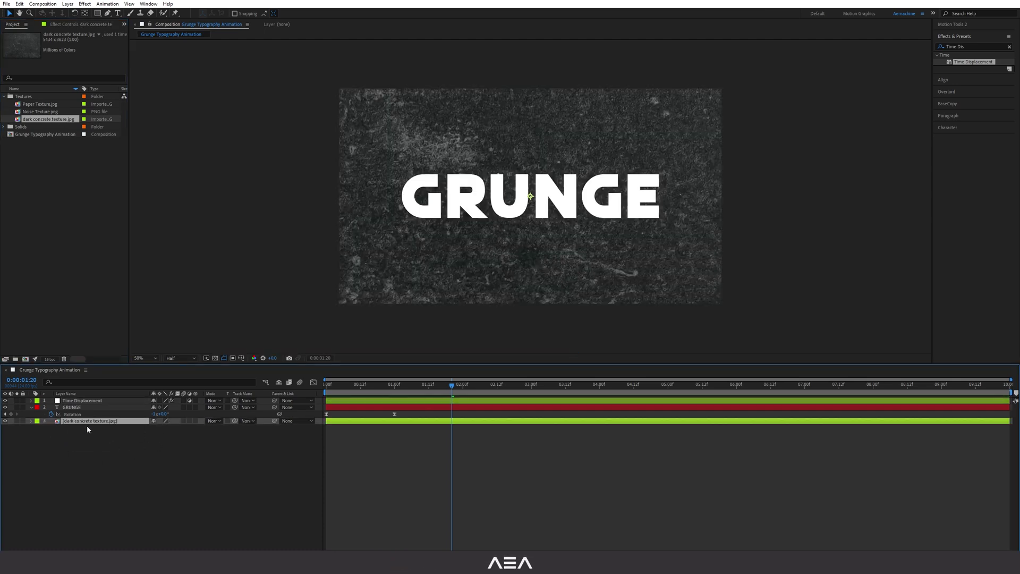
{"action": "left_click", "coordinate": [5, 421]}
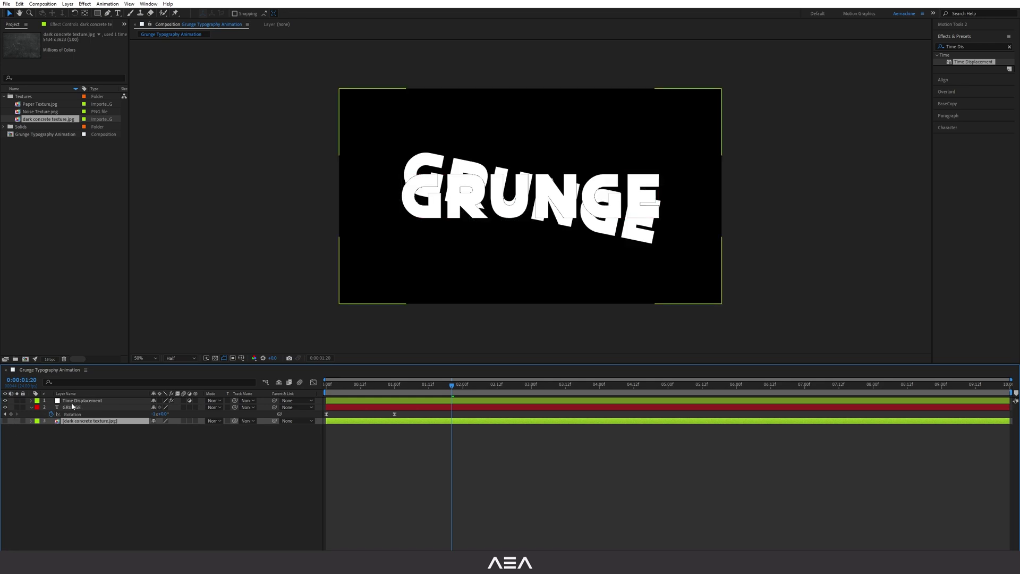
Set the Time Displacement effect's displacement layer to dark concrete texture.jpg.
{"action": "left_click", "coordinate": [64, 402]}
{"action": "left_click", "coordinate": [74, 25]}
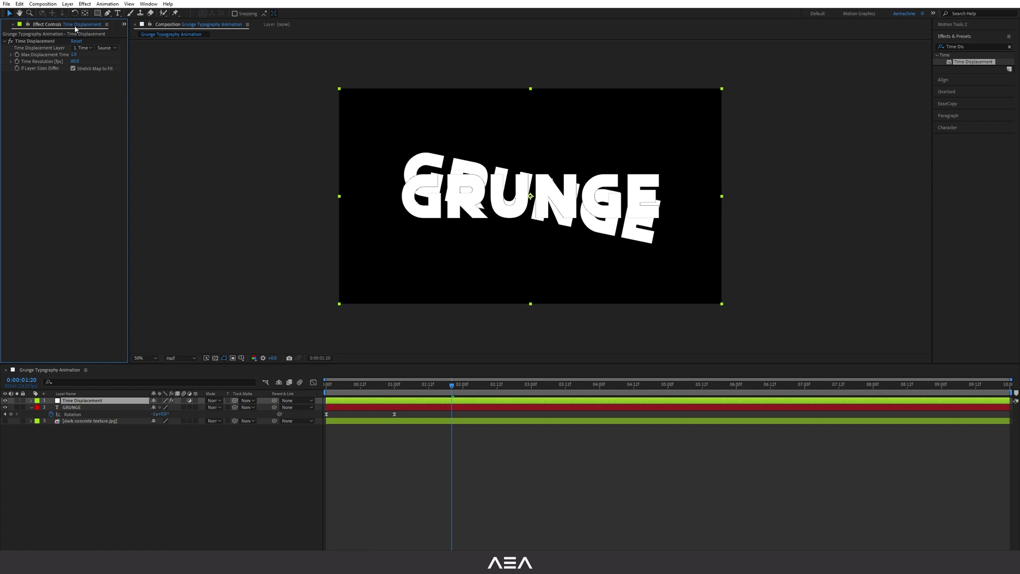
{"action": "left_click", "coordinate": [83, 48]}
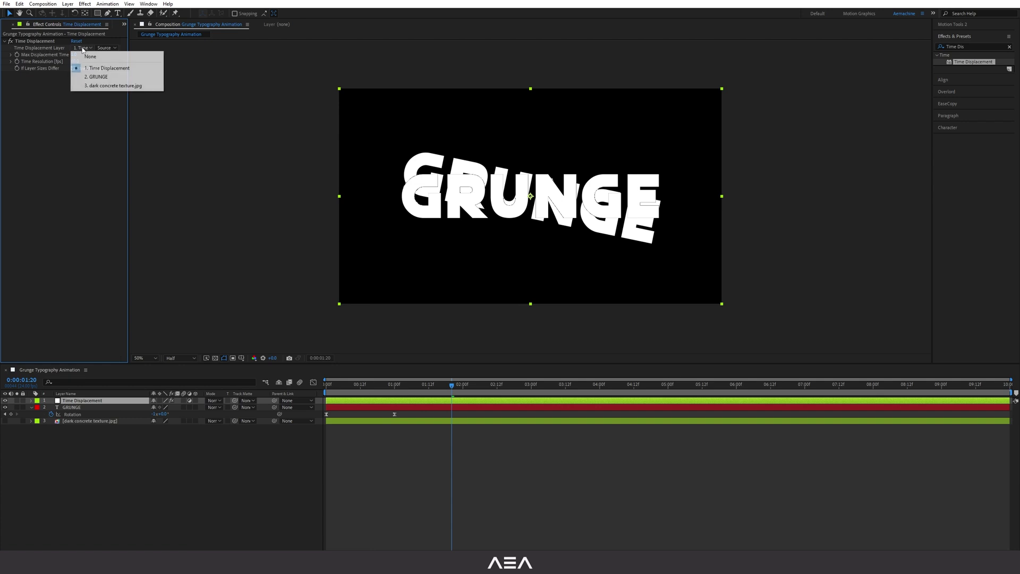
{"action": "left_click", "coordinate": [89, 86]}
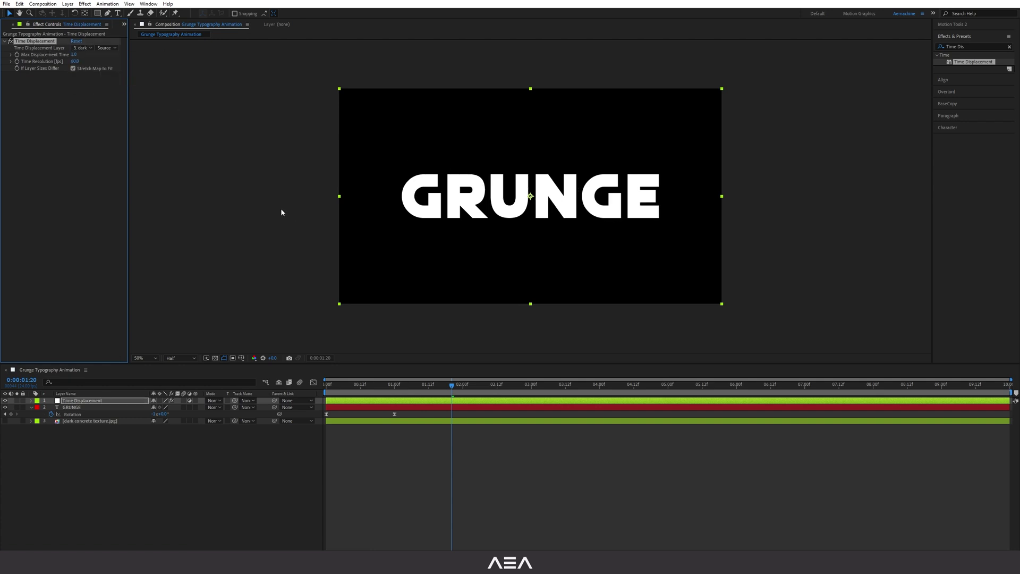
Set the displacement layer's source to Effects & Masks and preview the animation from the start.
{"action": "left_click", "coordinate": [105, 48]}
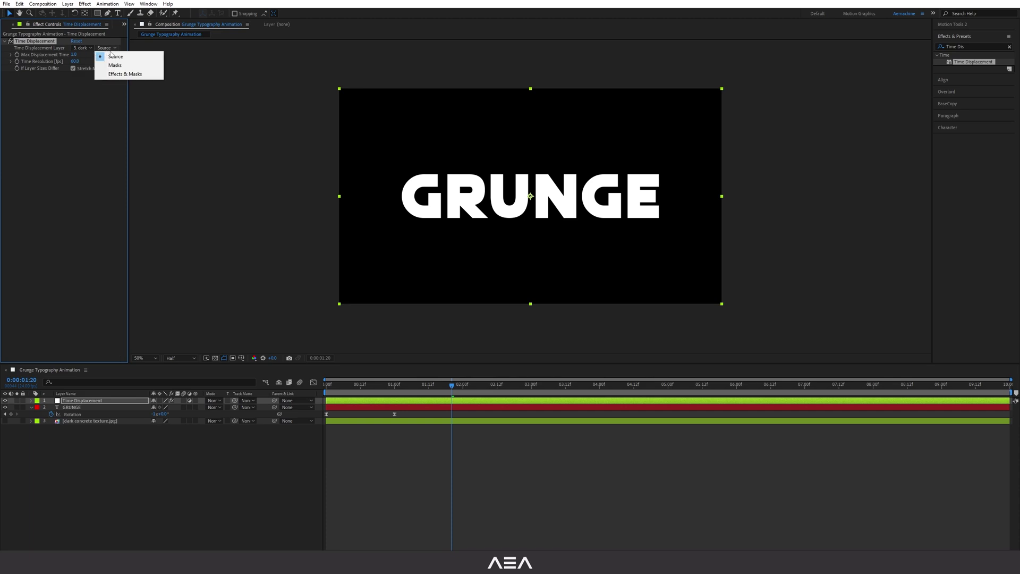
{"action": "left_click", "coordinate": [113, 74]}
{"action": "left_click_drag", "start_coordinate": [382, 384], "coordinate": [326, 391]}
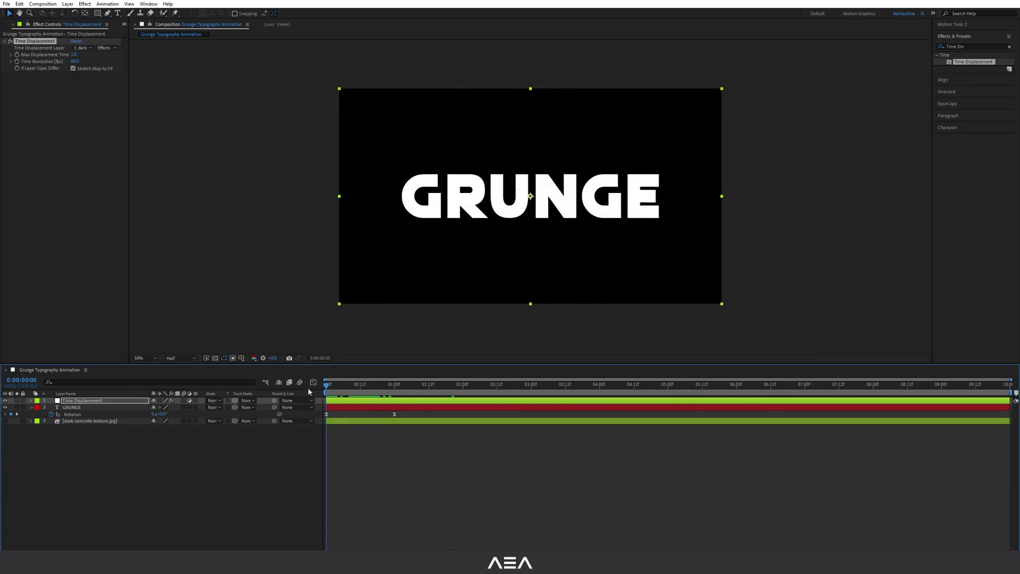
{"action": "key", "text": "space"}
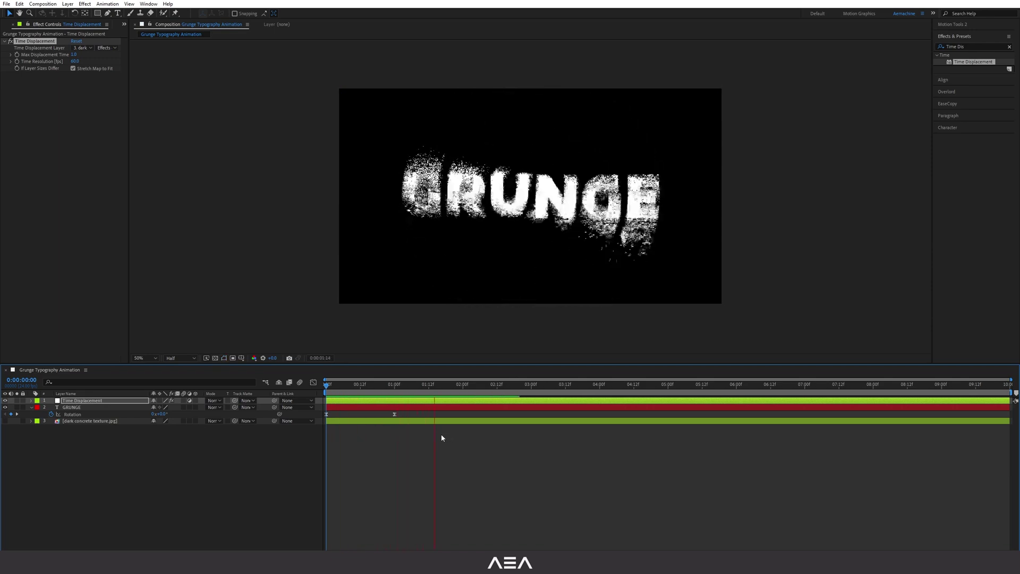
Set the Time Displacement effect's Max Displacement Time to 0.5 and check the result partway through the rotation.
{"action": "left_click", "coordinate": [368, 385]}
{"action": "left_click", "coordinate": [75, 55]}
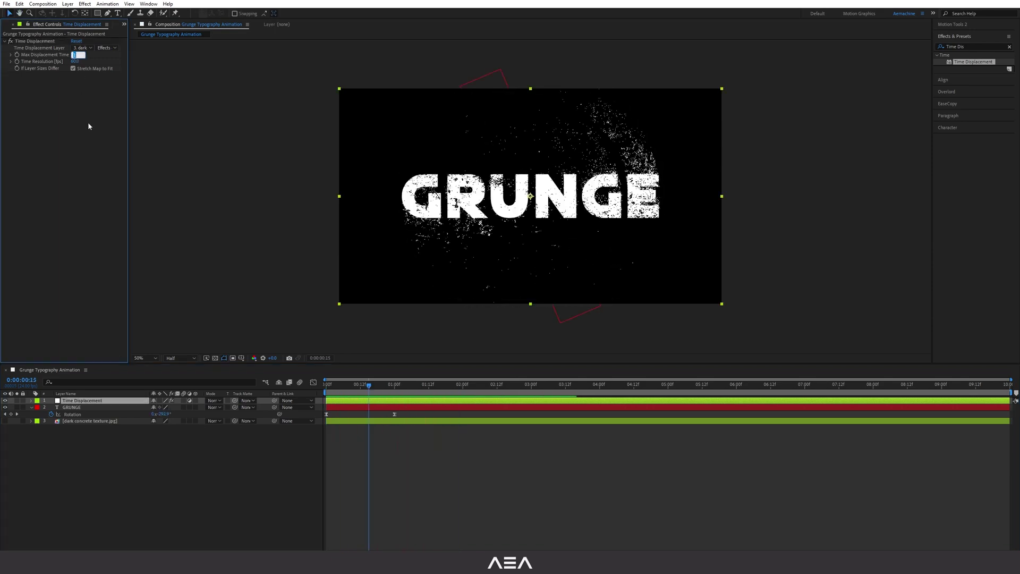
{"action": "type", "text": "0.5"}
{"action": "key", "text": "Return"}
{"action": "left_click_drag", "start_coordinate": [333, 388], "coordinate": [360, 391]}
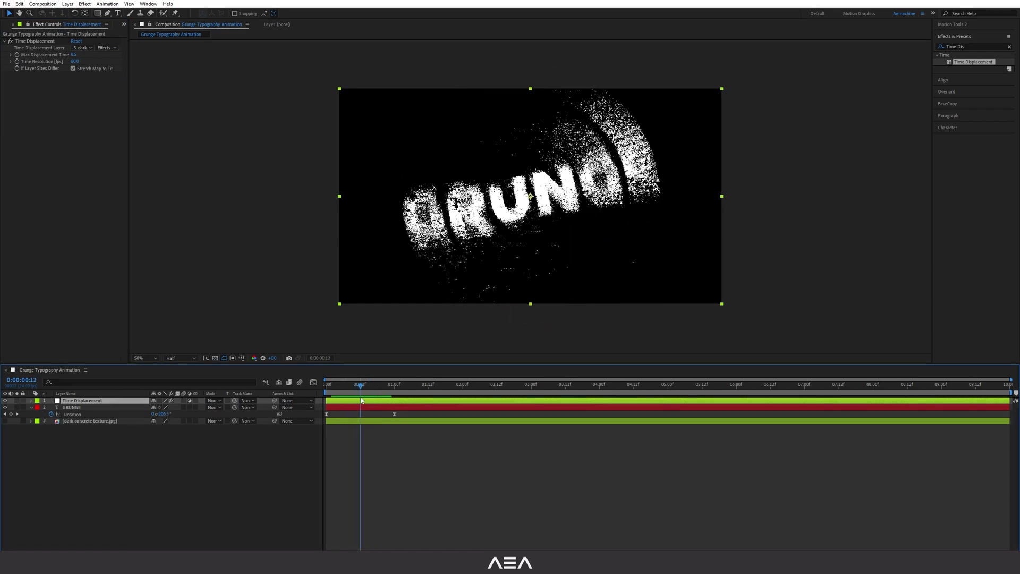
Find the Warp effect, apply it to the GRUNGE layer and set its Warp Style to Twist.
{"action": "left_click", "coordinate": [30, 408]}
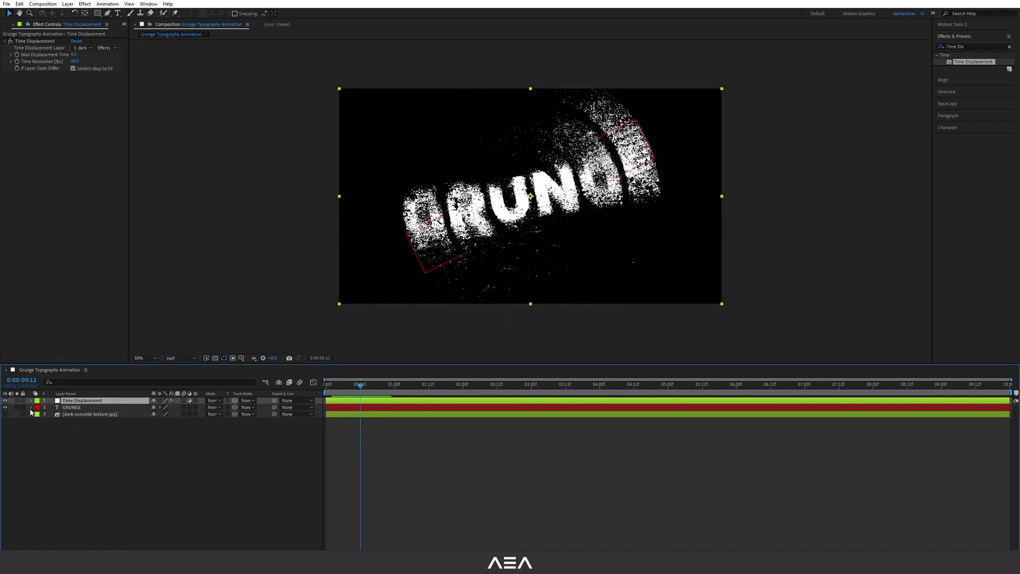
{"action": "left_click", "coordinate": [77, 408]}
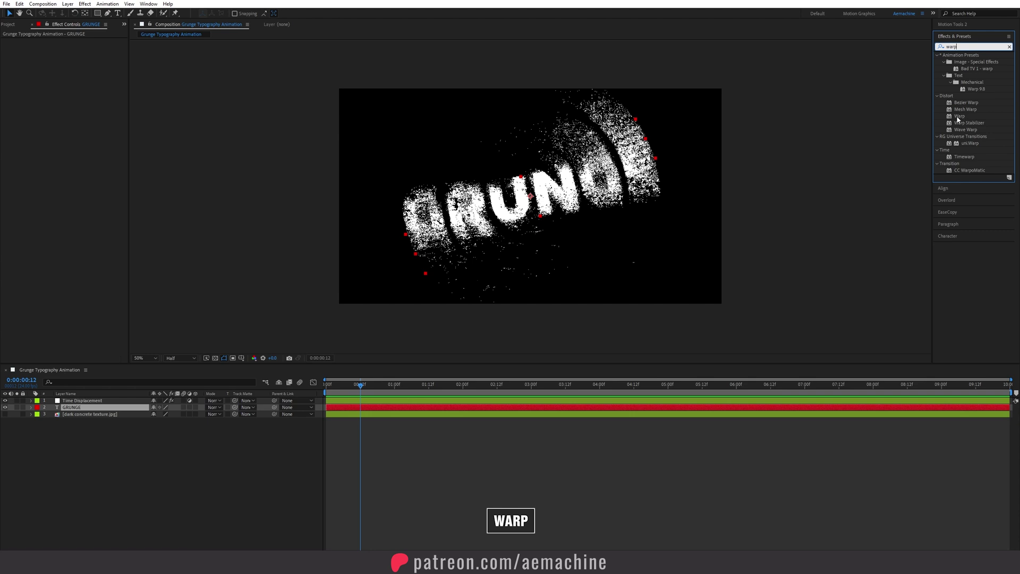
{"action": "left_click_drag", "start_coordinate": [962, 119], "coordinate": [342, 212]}
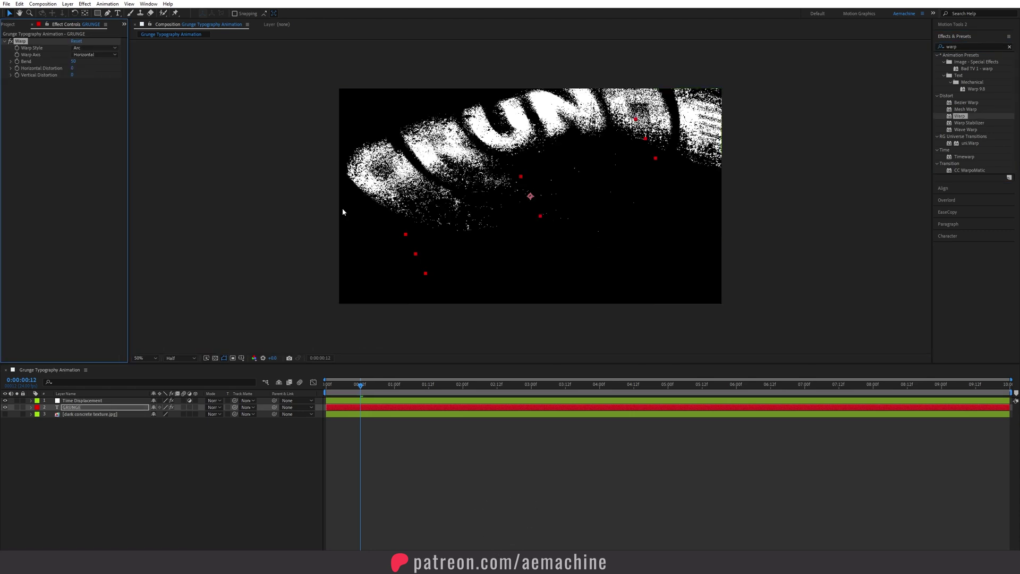
{"action": "left_click", "coordinate": [88, 48]}
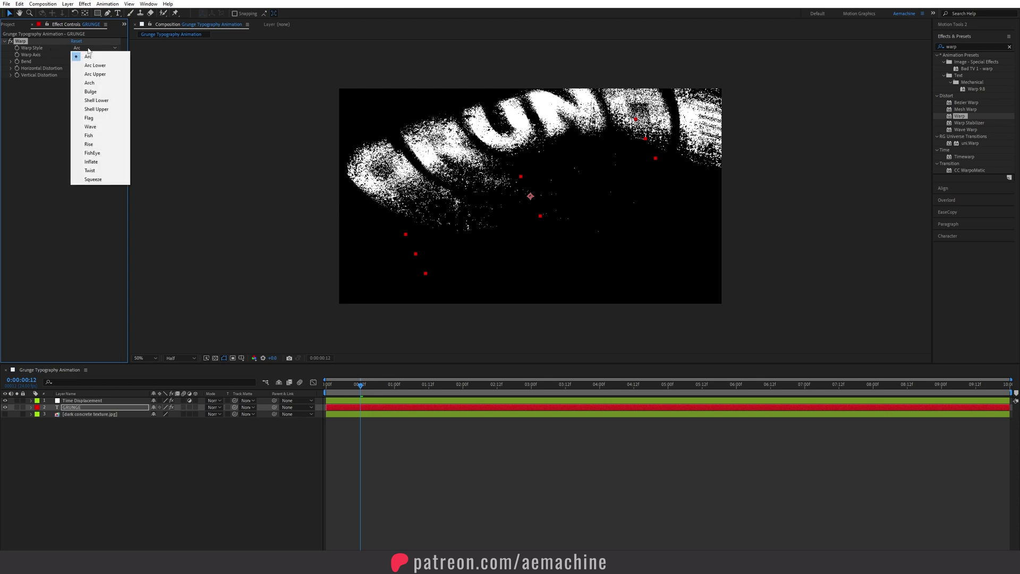
{"action": "left_click", "coordinate": [107, 170]}
Set the Warp effect's Bend to 100, leave Horizontal Distortion at 0 and preview the animation.
{"action": "left_click_drag", "start_coordinate": [370, 392], "coordinate": [475, 392]}
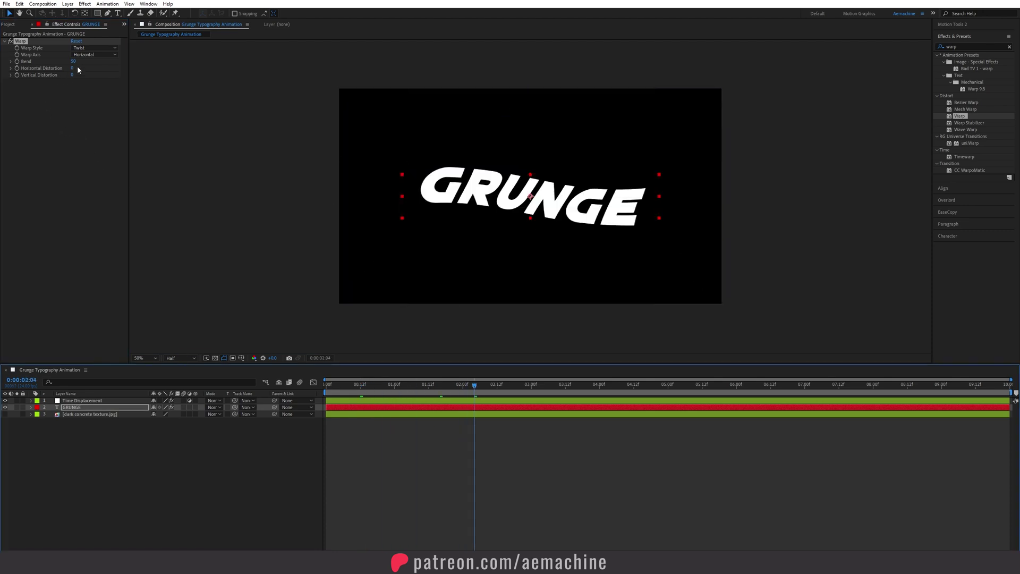
{"action": "left_click_drag", "start_coordinate": [72, 63], "coordinate": [146, 71]}
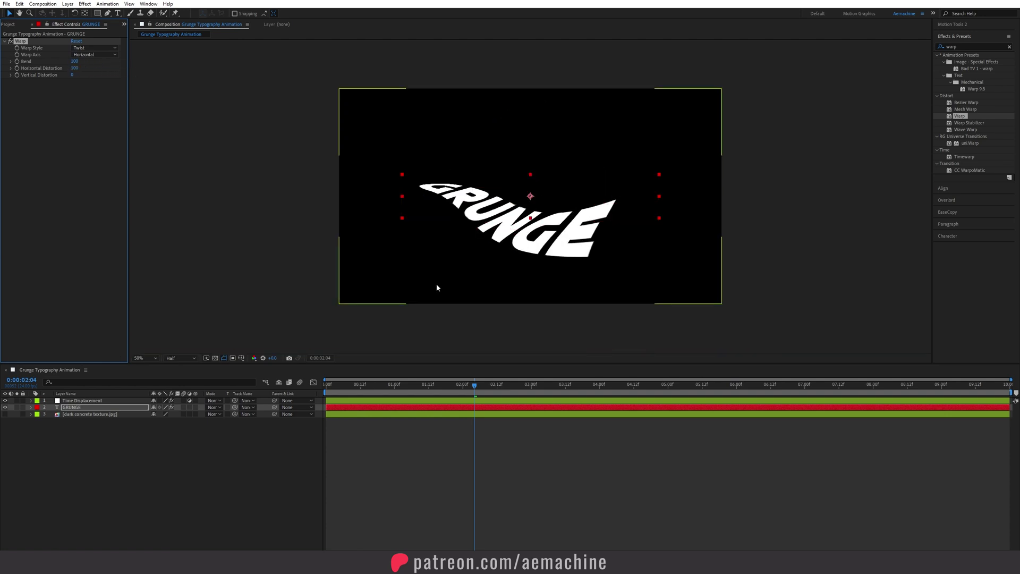
{"action": "key", "text": "ctrl+z"}
{"action": "left_click_drag", "start_coordinate": [330, 385], "coordinate": [172, 377]}
{"action": "key", "text": "space"}
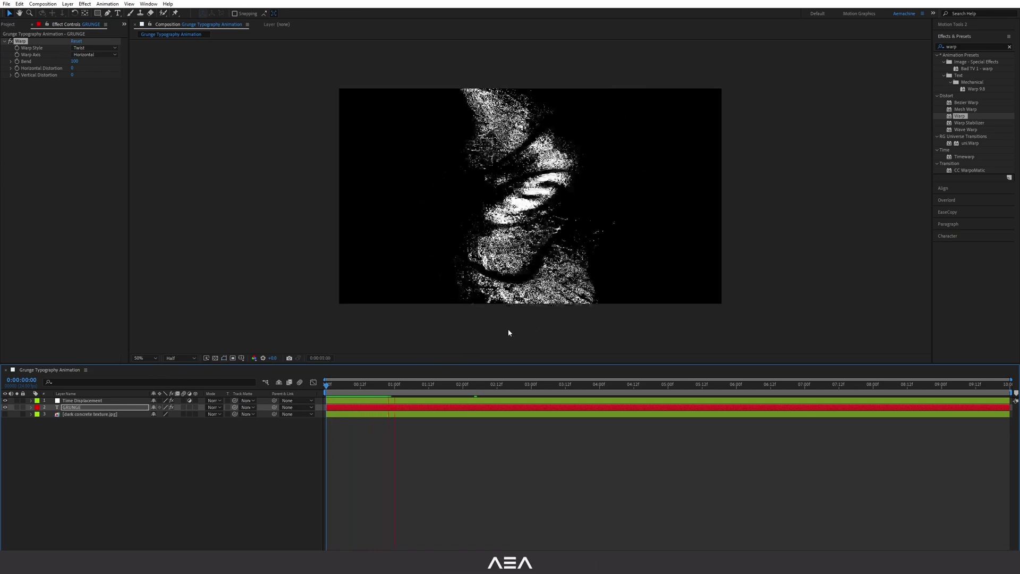
Switch the Warp Axis to Vertical and preview the twisted text animation.
{"action": "left_click", "coordinate": [65, 69]}
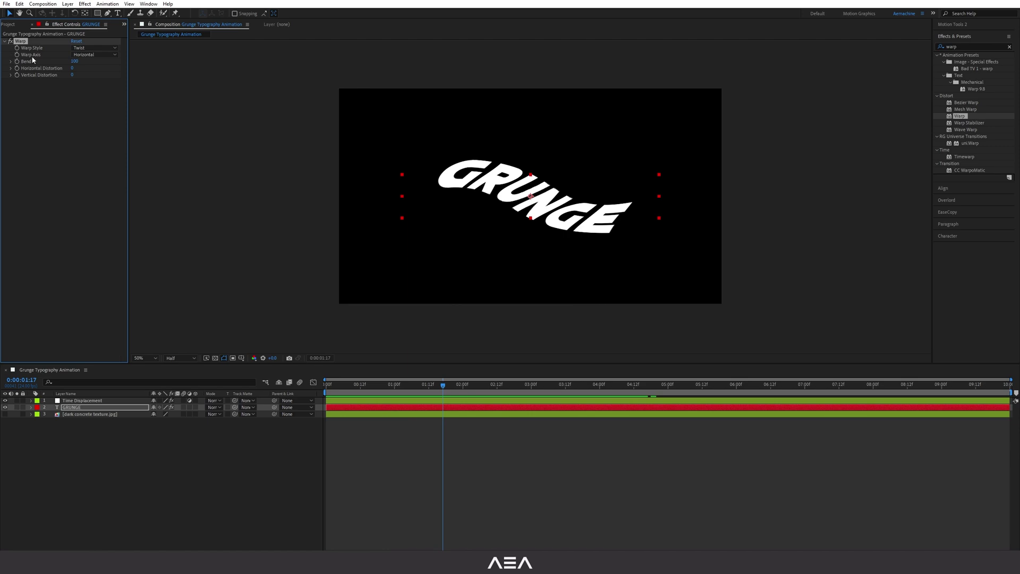
{"action": "left_click", "coordinate": [84, 55]}
{"action": "left_click", "coordinate": [85, 68]}
{"action": "key", "text": "space"}
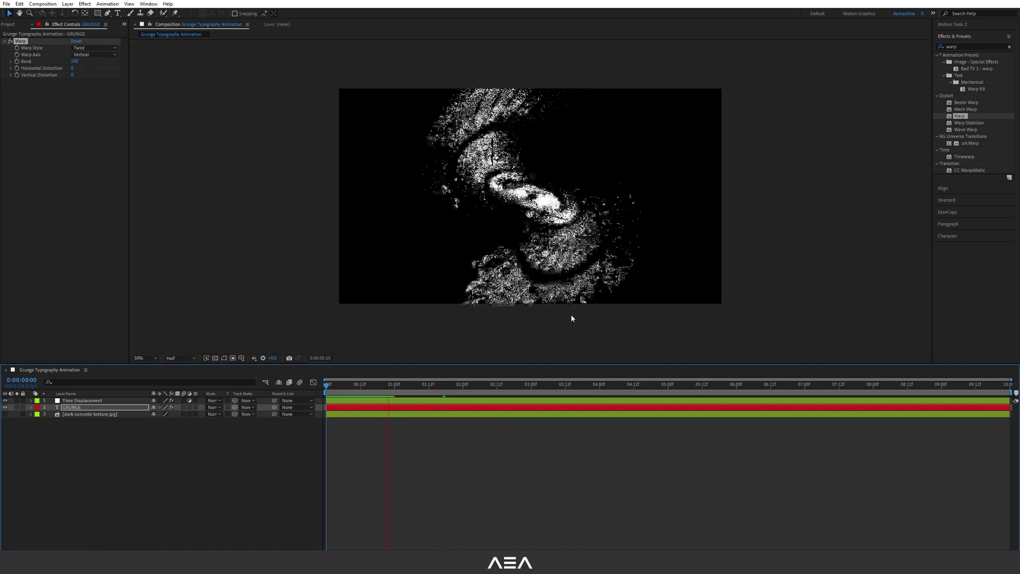
{"action": "key", "text": "space"}
Scale the GRUNGE layer to 98% and preview the animation from the start.
{"action": "left_click", "coordinate": [69, 408]}
{"action": "key", "text": "s"}
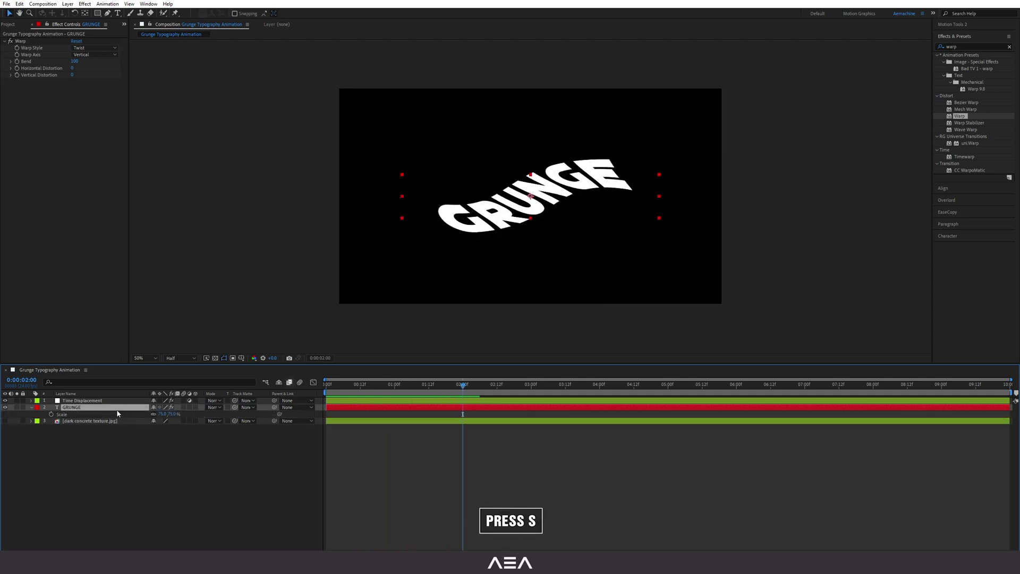
{"action": "left_click_drag", "start_coordinate": [169, 415], "coordinate": [183, 416]}
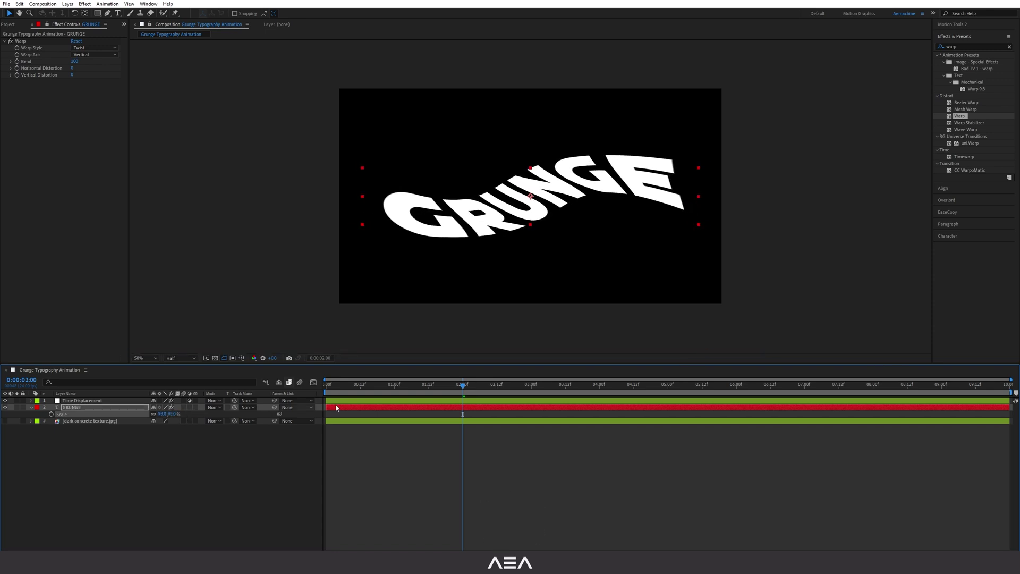
{"action": "key", "text": "Home"}
{"action": "key", "text": "space"}
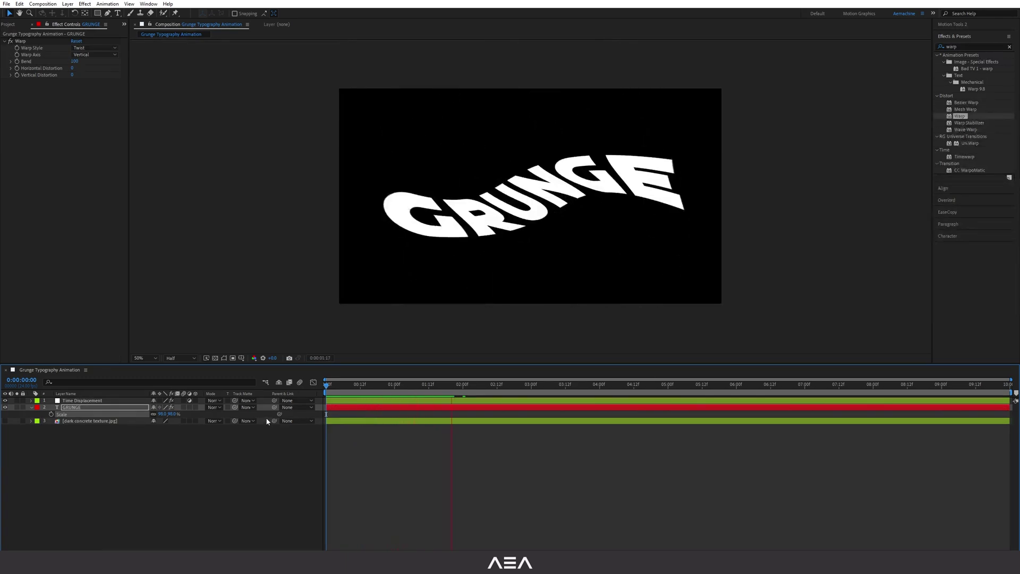
{"action": "key", "text": "space"}
End the work area at 0:00:03:00 and play back the shortened range.
{"action": "left_click_drag", "start_coordinate": [512, 386], "coordinate": [531, 395]}
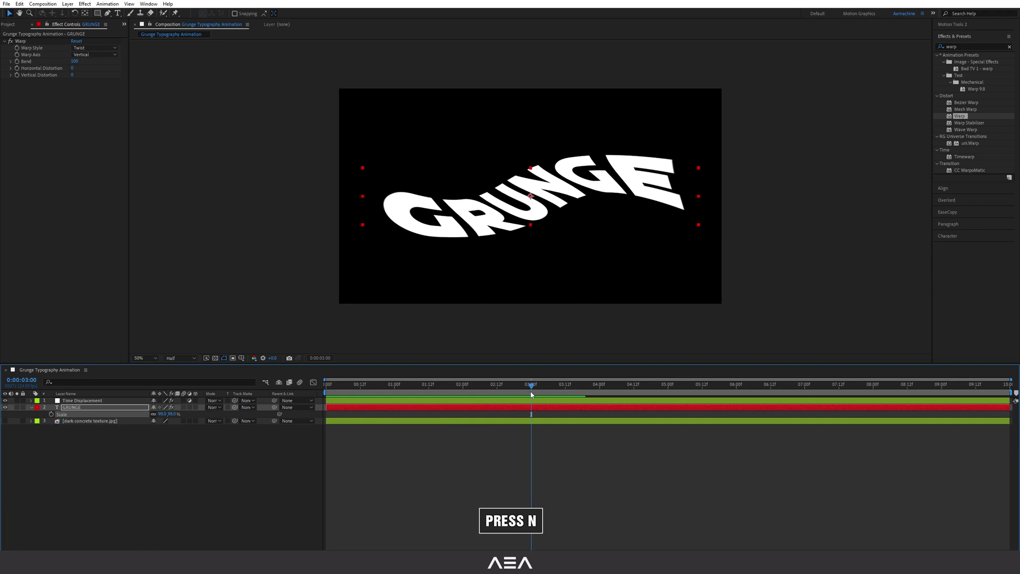
{"action": "key", "text": "n"}
{"action": "key", "text": "space"}
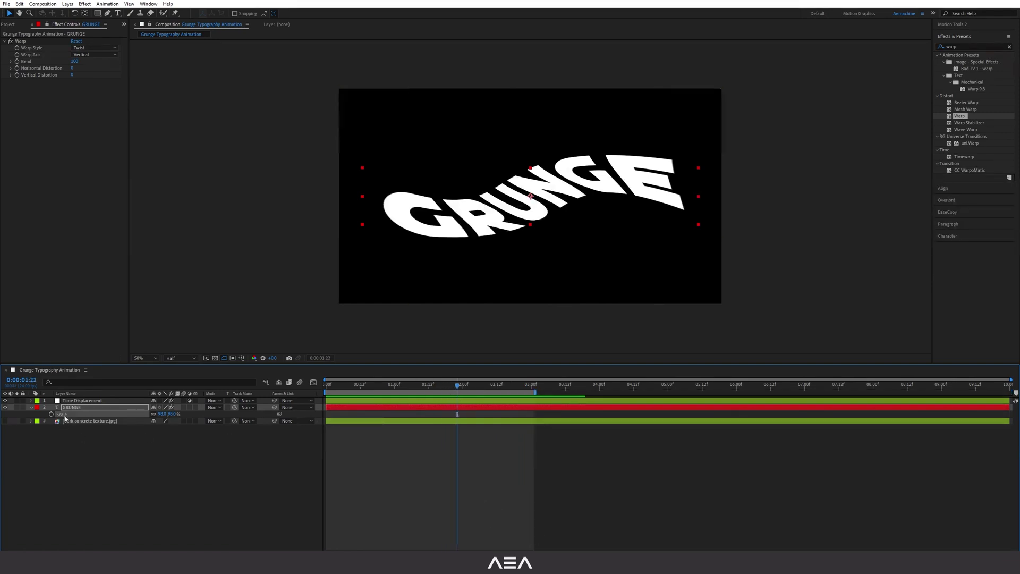
Pre-compose all three layers as "Text Placeholder", look inside it and return to the Grunge Typography Animation composition.
{"action": "left_click", "coordinate": [31, 407]}
{"action": "left_click_drag", "start_coordinate": [81, 446], "coordinate": [85, 367]}
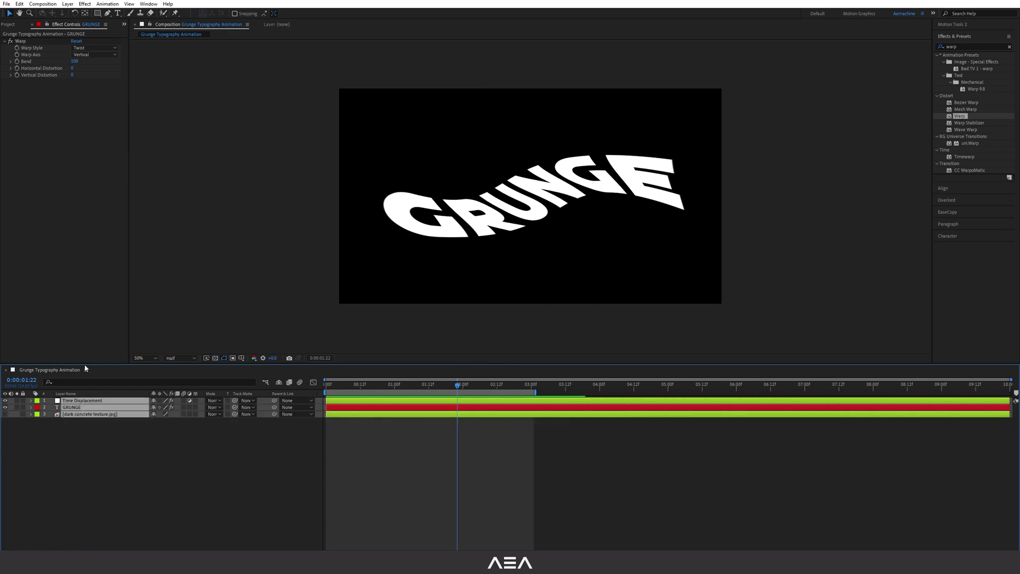
{"action": "right_click", "coordinate": [97, 414]}
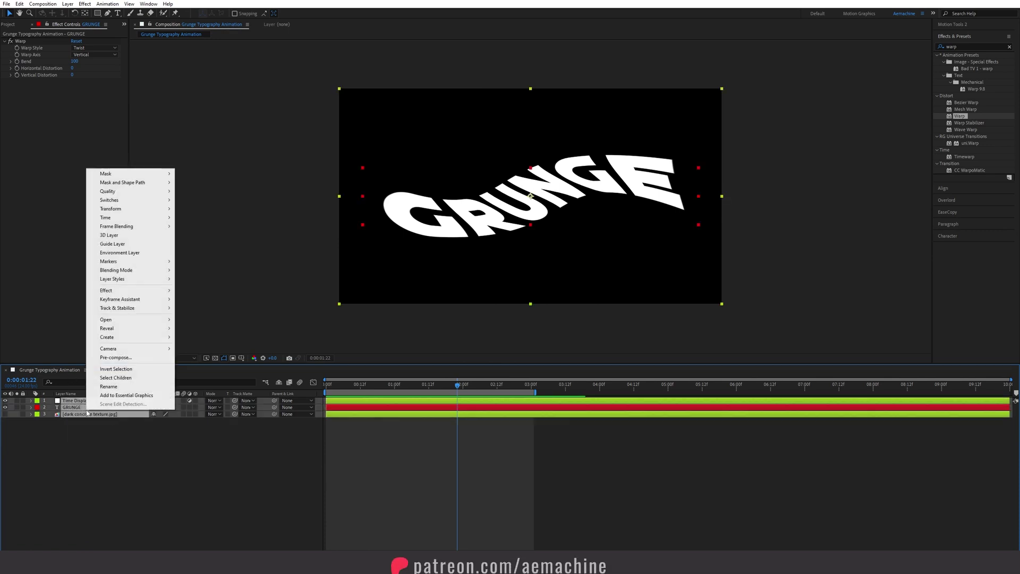
{"action": "left_click", "coordinate": [116, 357]}
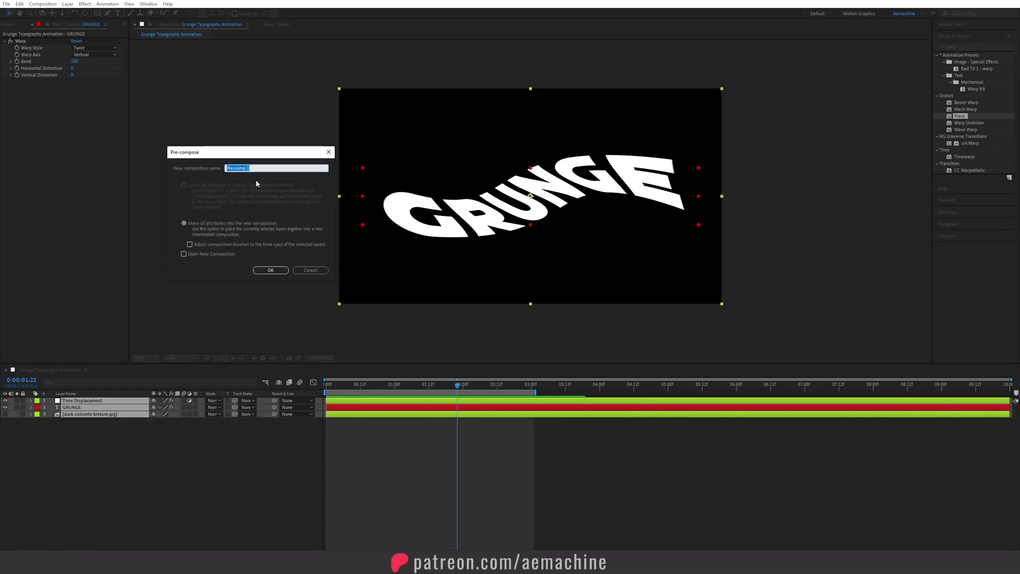
{"action": "type", "text": "Text Placeholder"}
{"action": "left_click", "coordinate": [282, 272]}
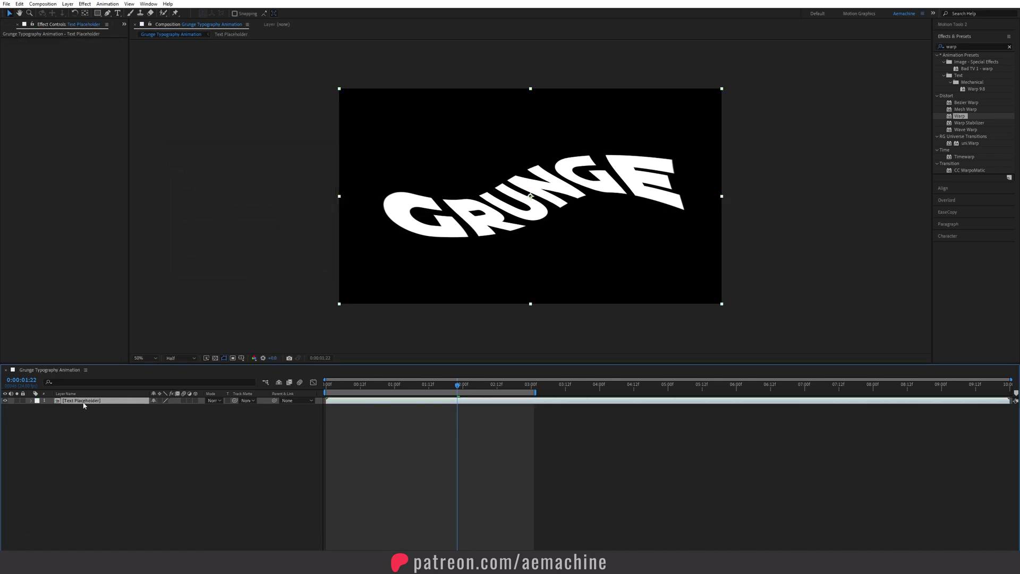
{"action": "double_click", "coordinate": [83, 401]}
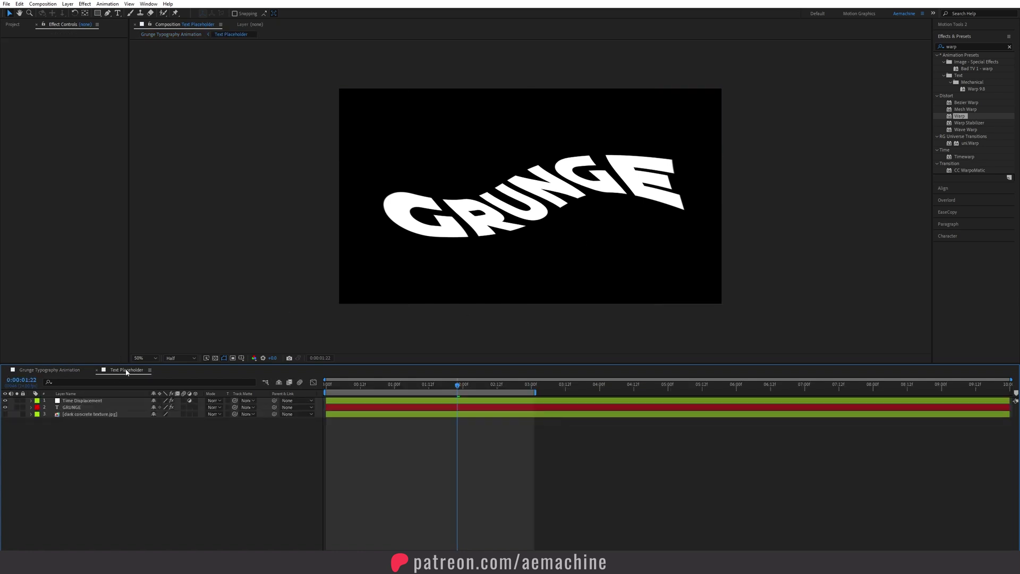
{"action": "left_click", "coordinate": [62, 372]}
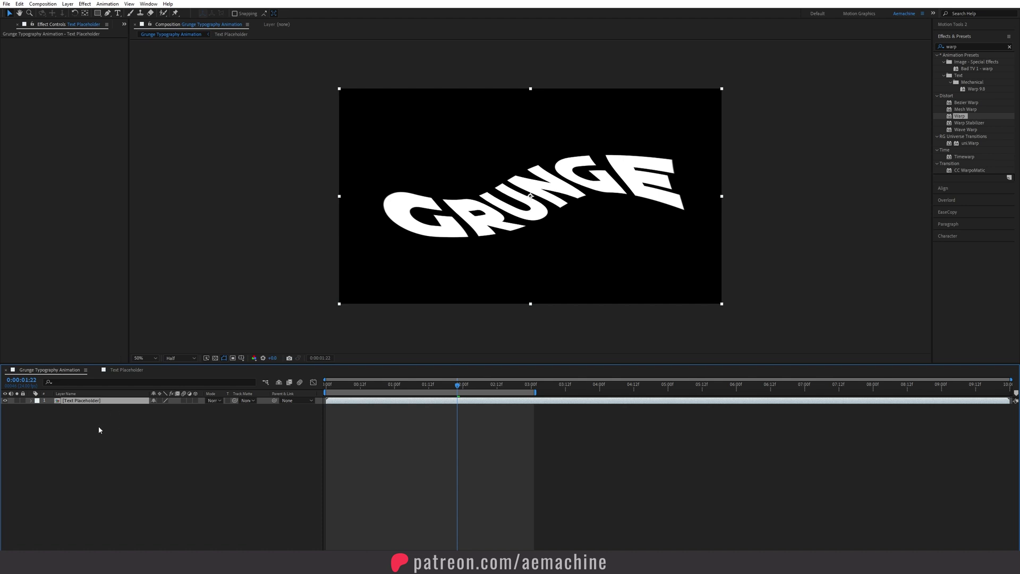
Place Noise Texture.png from the project's Textures folder beneath the Text Placeholder layer.
{"action": "left_click", "coordinate": [66, 420]}
{"action": "key", "text": "ctrl+0"}
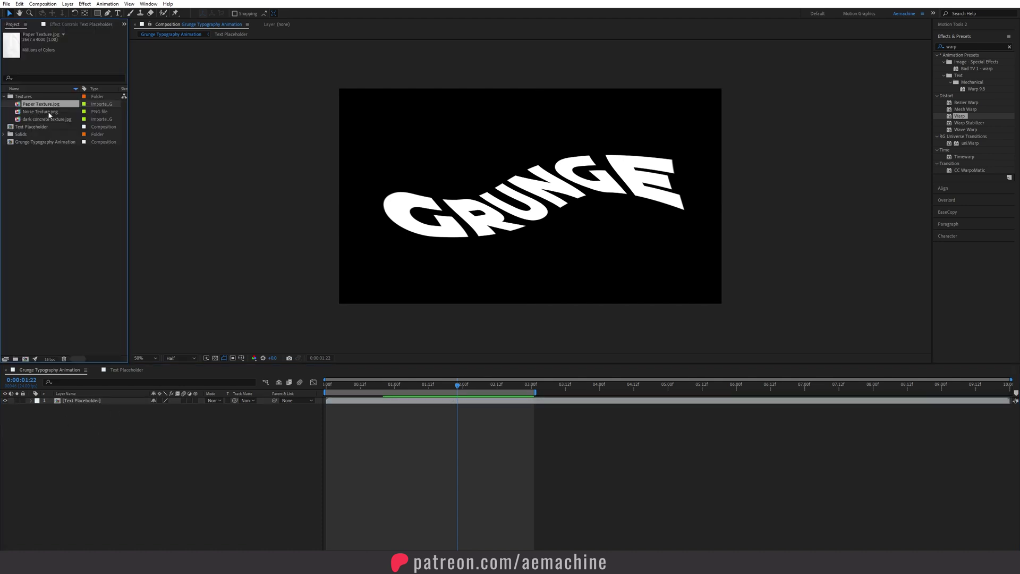
{"action": "left_click", "coordinate": [37, 113]}
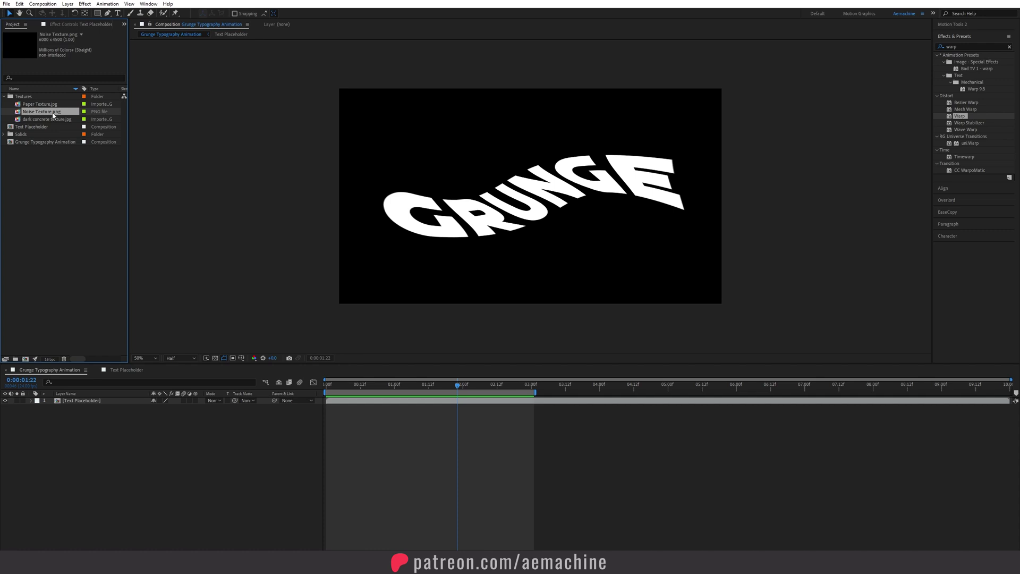
{"action": "left_click_drag", "start_coordinate": [54, 115], "coordinate": [82, 482]}
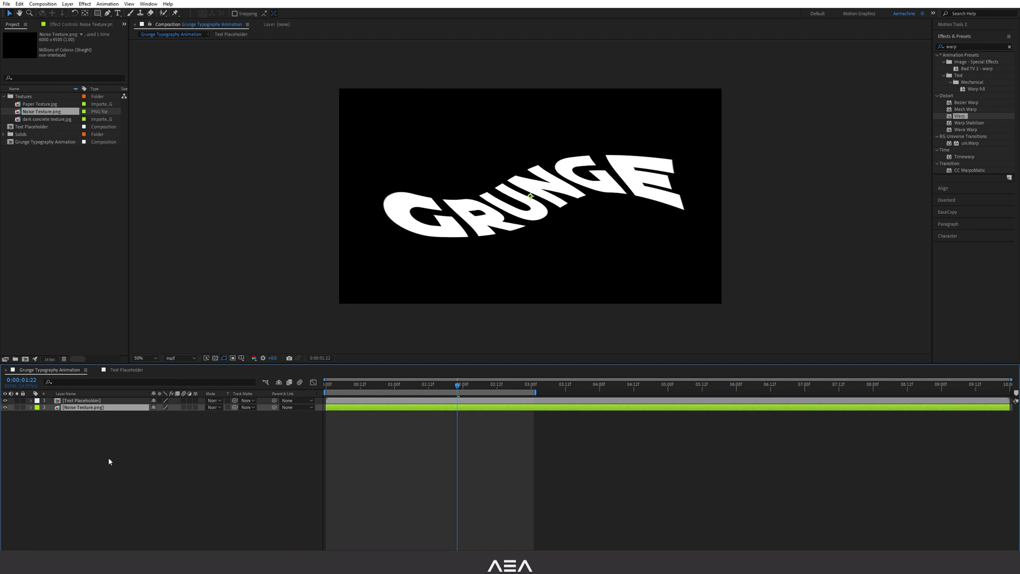
Create a comp-sized dark solid named "BG" and move it beneath the Noise Texture.png layer.
{"action": "right_click", "coordinate": [80, 450]}
{"action": "mouse_move", "coordinate": [97, 453]}
{"action": "left_click", "coordinate": [194, 471]}
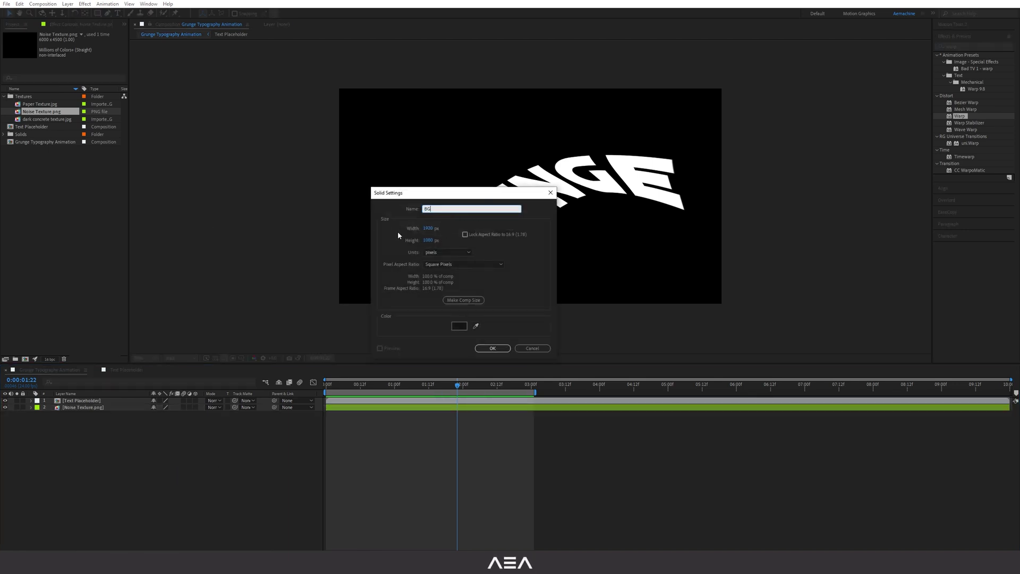
{"action": "left_click", "coordinate": [492, 348]}
{"action": "mouse_move", "coordinate": [69, 400]}
{"action": "left_mouse_down"}
{"action": "mouse_move", "coordinate": [84, 469]}
{"action": "mouse_move", "coordinate": [59, 416]}
{"action": "left_mouse_up"}
Scale the Noise Texture.png layer down to 43%.
{"action": "left_click", "coordinate": [35, 408]}
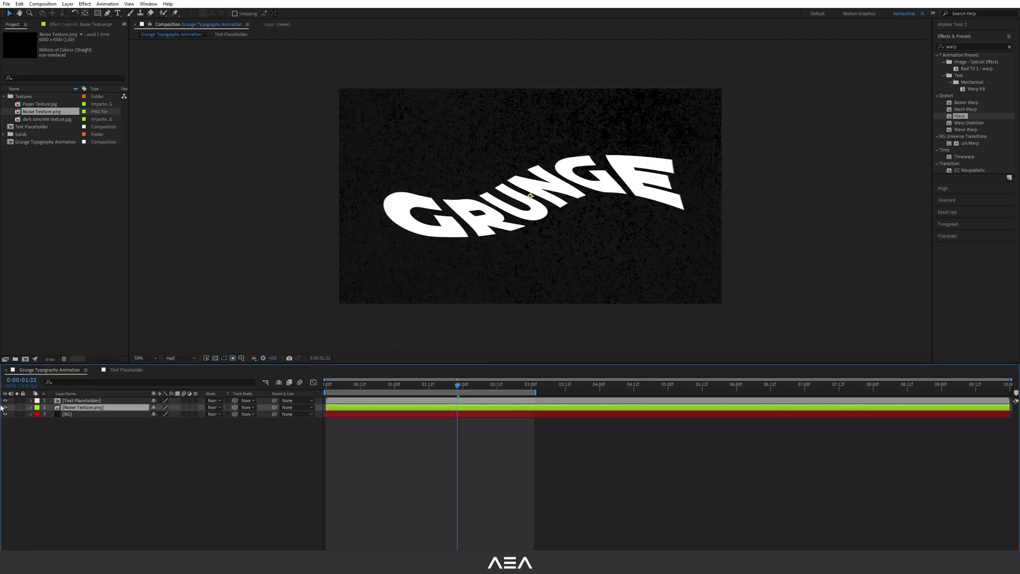
{"action": "key", "text": "s"}
{"action": "left_click_drag", "start_coordinate": [158, 415], "coordinate": [102, 412]}
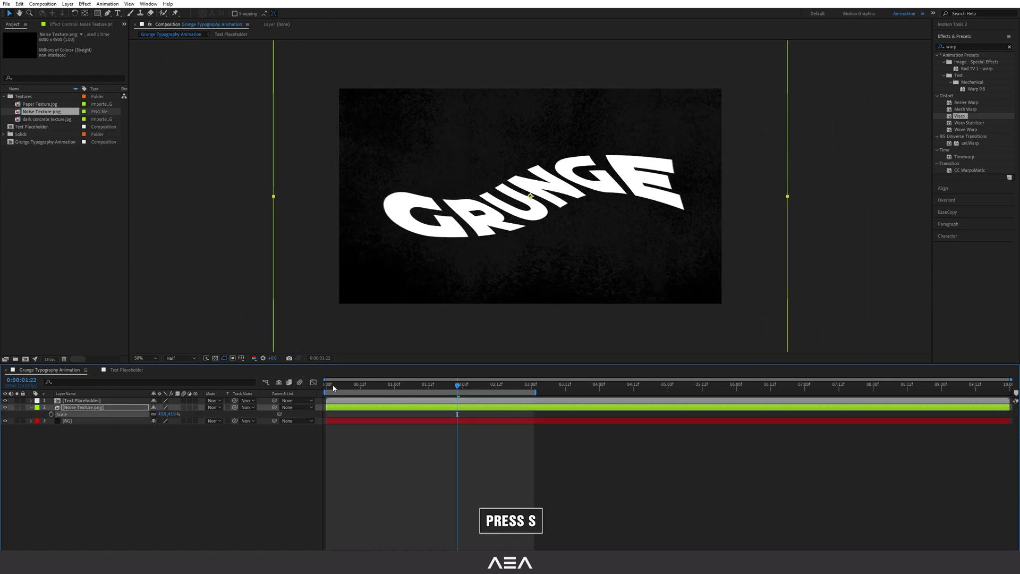
Keyframe the Noise Texture.png layer's position at frame 0 and shift the layer upward at frame 6.
{"action": "left_click", "coordinate": [329, 388]}
{"action": "left_click", "coordinate": [89, 408]}
{"action": "key", "text": "p"}
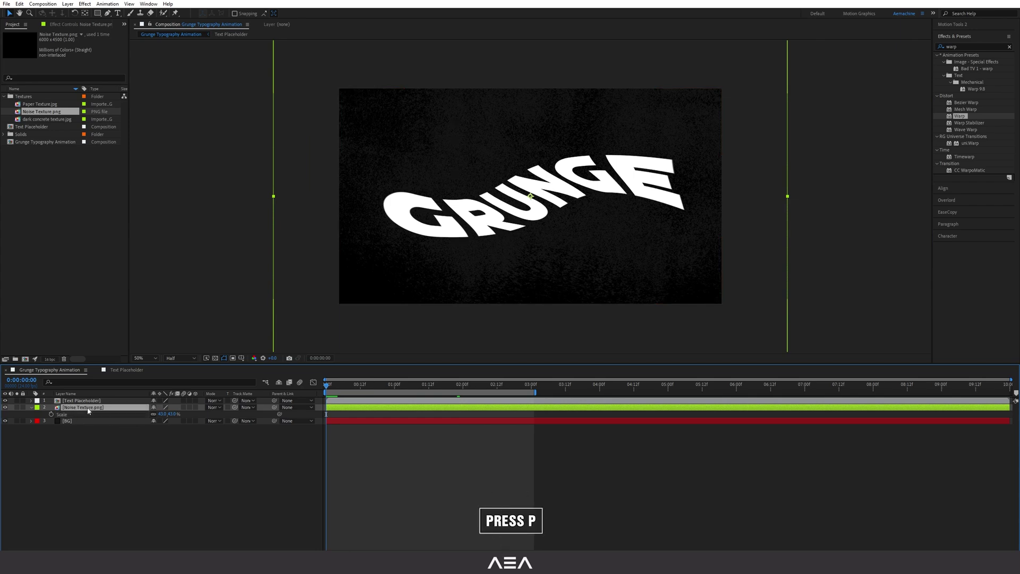
{"action": "left_click", "coordinate": [51, 414]}
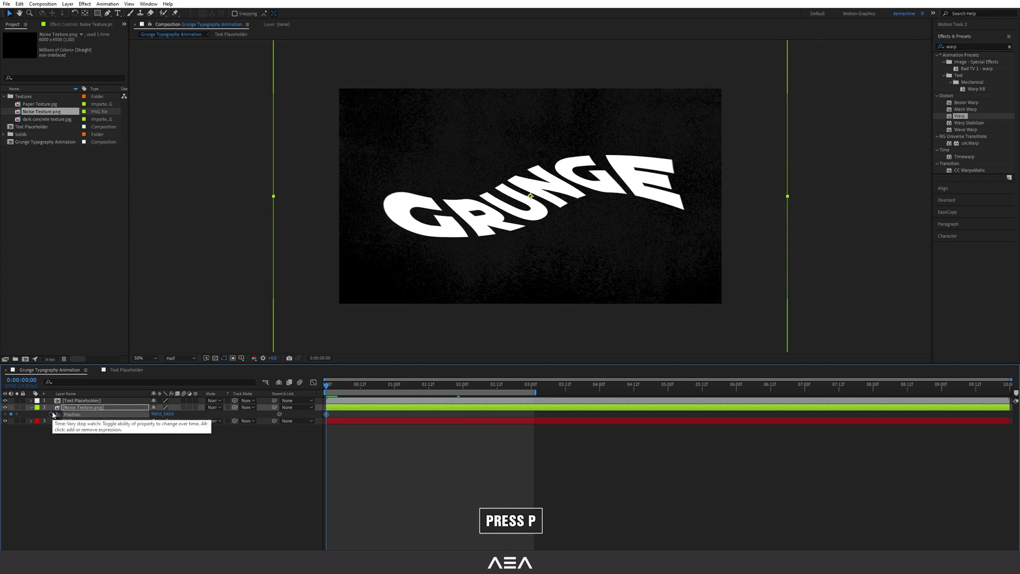
{"action": "left_click_drag", "start_coordinate": [331, 390], "coordinate": [343, 391]}
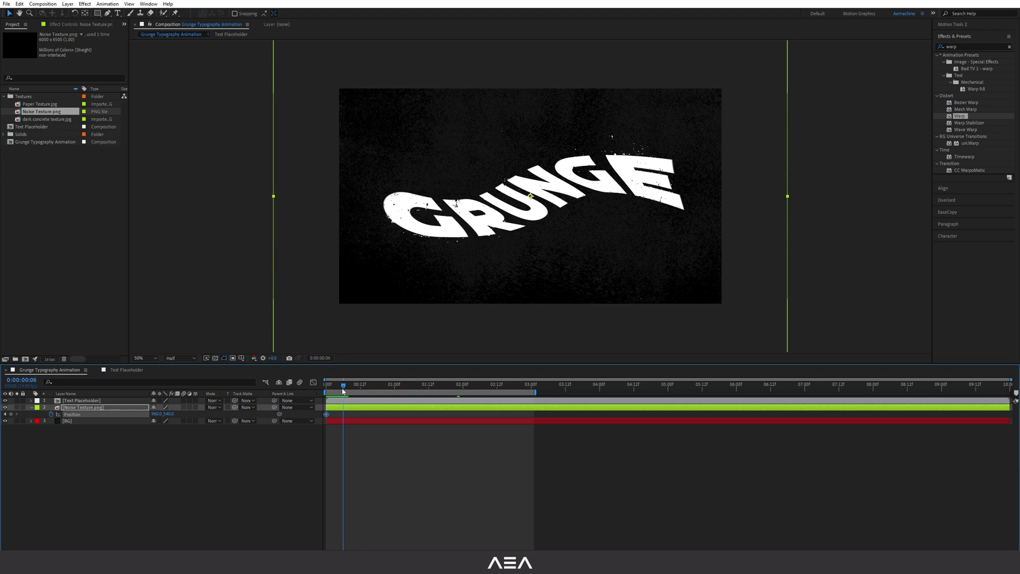
{"action": "scroll", "coordinate": [553, 257], "scroll_direction": "down", "scroll_amount": 2}
{"action": "left_click_drag", "start_coordinate": [549, 259], "coordinate": [559, 238]}
Scale the Noise Texture.png layer up to 61% so it covers the whole frame.
{"action": "left_click", "coordinate": [115, 413]}
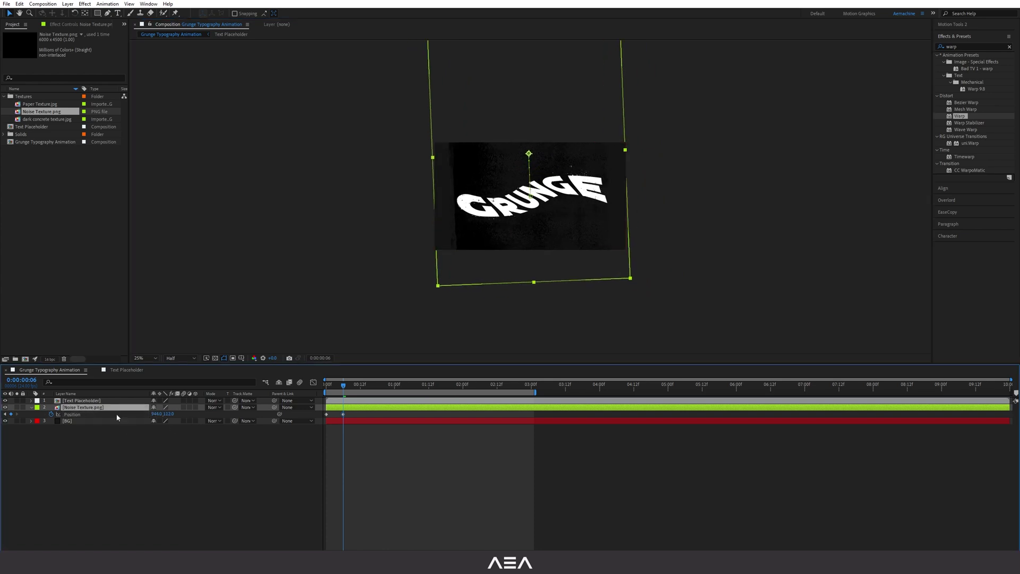
{"action": "key", "text": "shift+s"}
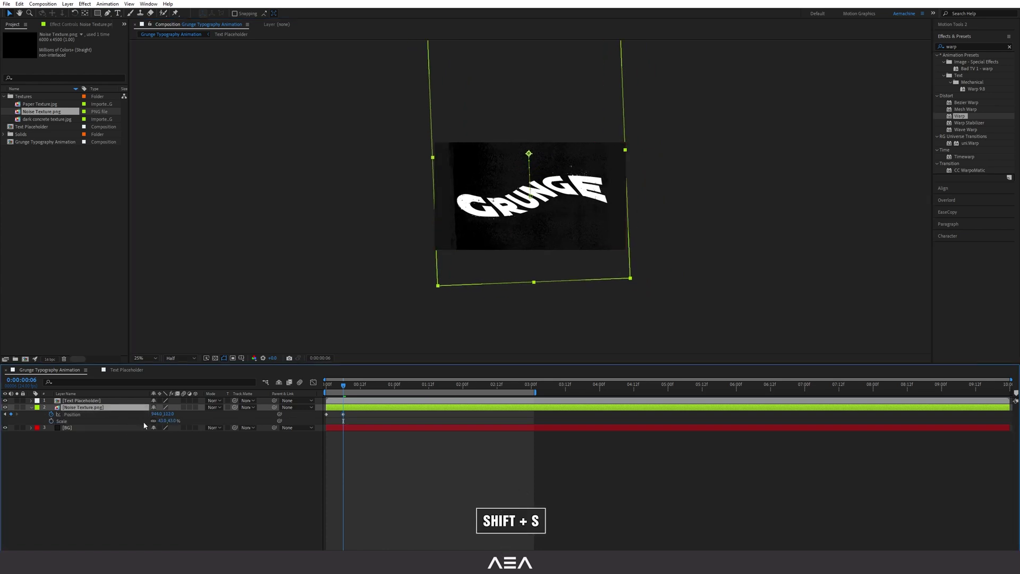
{"action": "left_click_drag", "start_coordinate": [165, 420], "coordinate": [184, 420]}
Rotate the Noise Texture.png layer diagonally and readjust its position at frame 6.
{"action": "left_click", "coordinate": [84, 408]}
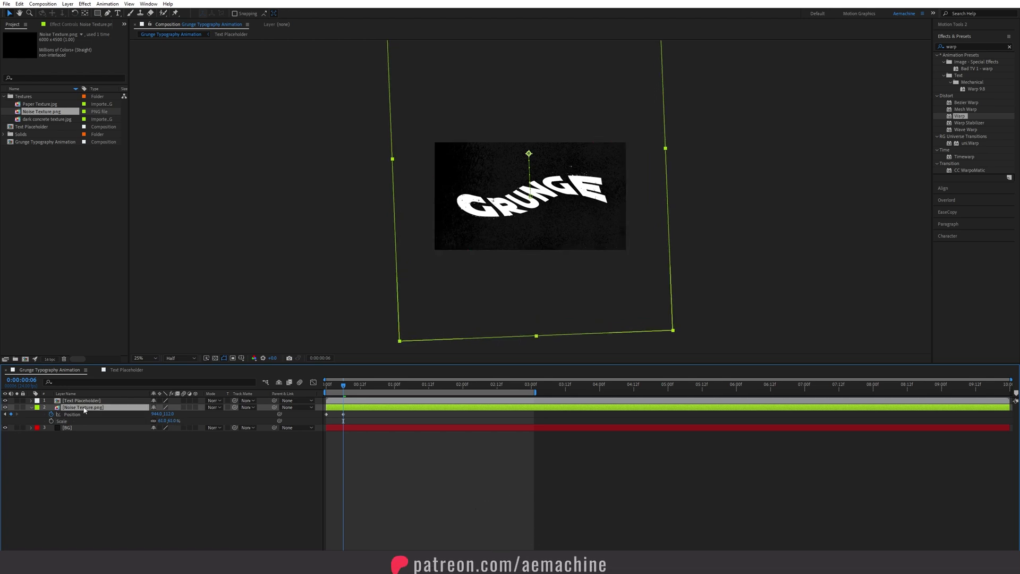
{"action": "key", "text": "p"}
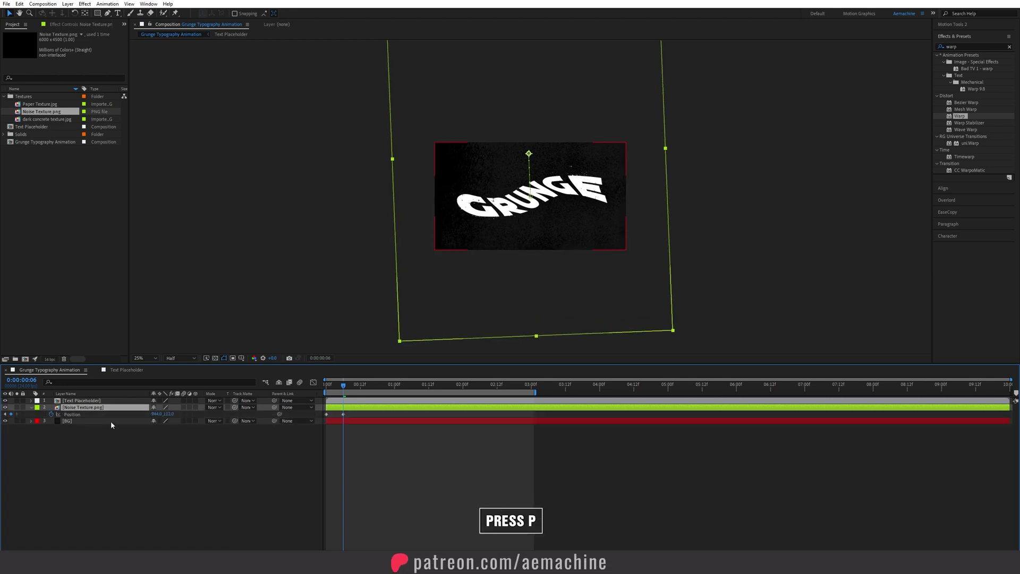
{"action": "key", "text": "w"}
{"action": "left_click_drag", "start_coordinate": [536, 282], "coordinate": [589, 277]}
{"action": "key", "text": "v"}
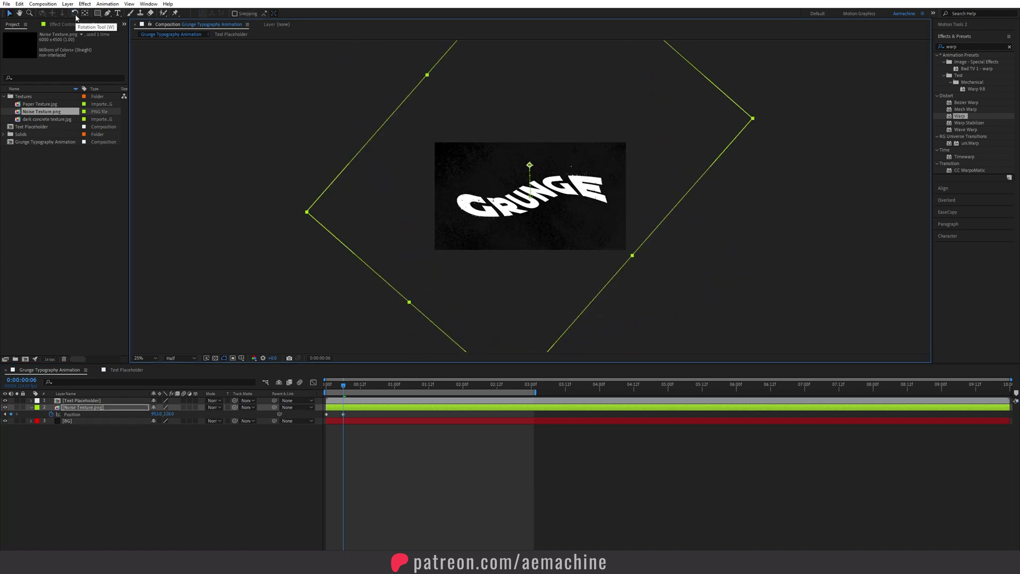
{"action": "key", "text": "w"}
{"action": "key", "text": "w"}
{"action": "left_click_drag", "start_coordinate": [505, 282], "coordinate": [547, 256]}
{"action": "key", "text": "v"}
{"action": "mouse_move", "coordinate": [569, 217]}
{"action": "left_mouse_down"}
{"action": "mouse_move", "coordinate": [636, 221]}
{"action": "mouse_move", "coordinate": [575, 218]}
{"action": "left_mouse_up"}
{"action": "key", "text": "w"}
{"action": "left_click_drag", "start_coordinate": [621, 219], "coordinate": [490, 303]}
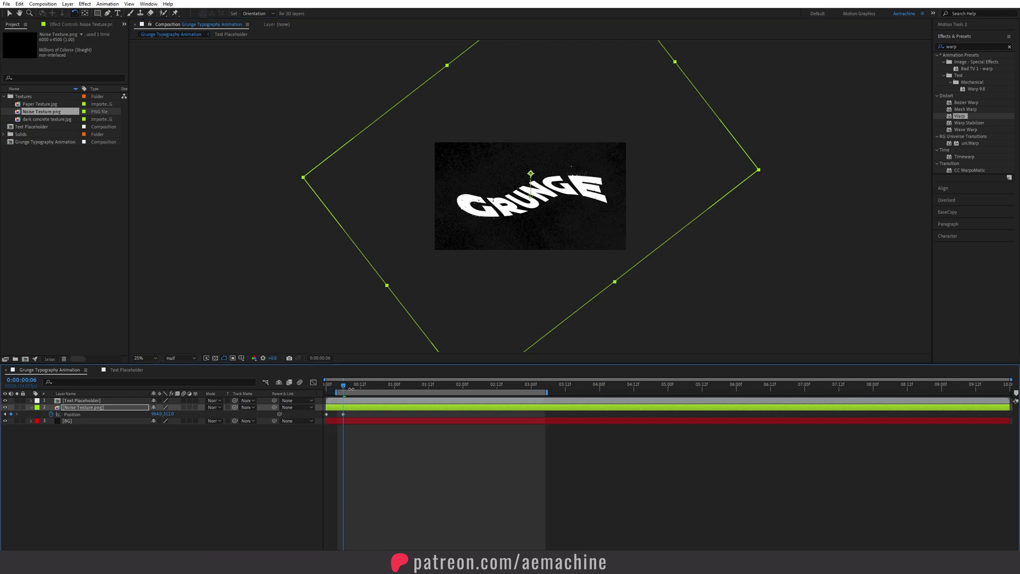
Add Noise Texture.png position keyframes about every six frames from frame 12 until shortly before 3 seconds, moving and rotating the layer each time.
{"action": "left_click_drag", "start_coordinate": [343, 388], "coordinate": [363, 394]}
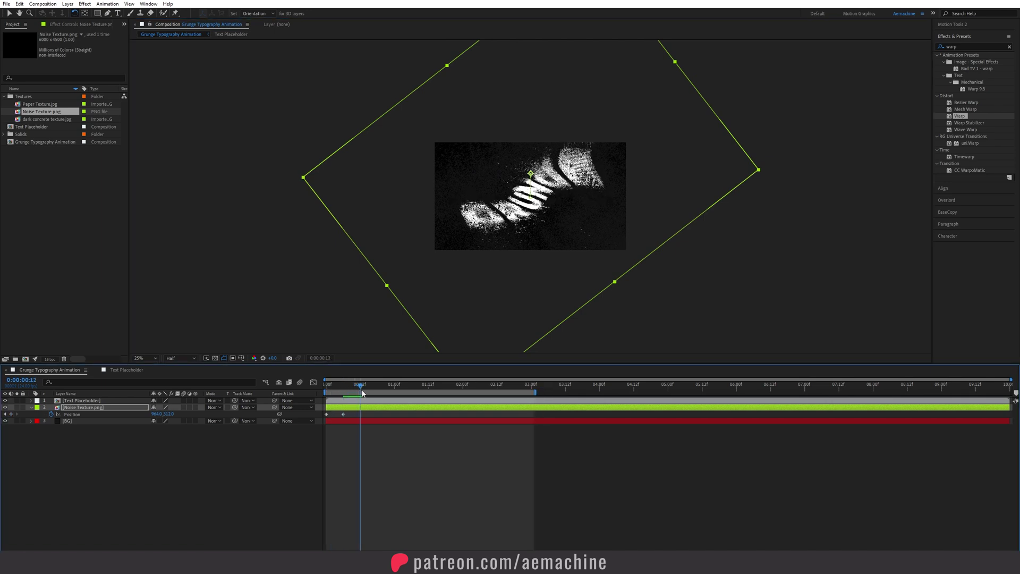
{"action": "left_click_drag", "start_coordinate": [643, 240], "coordinate": [543, 311]}
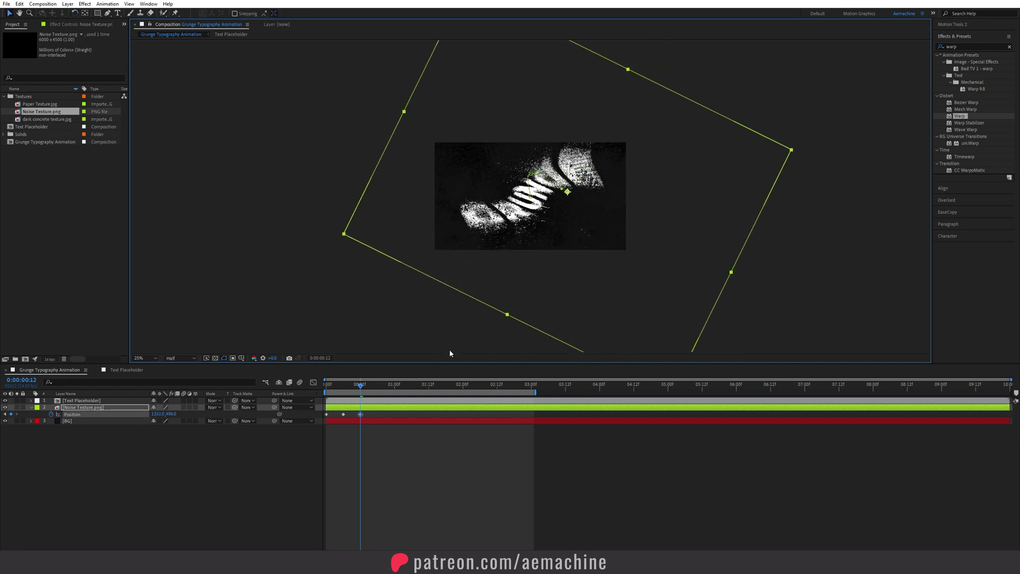
{"action": "left_click_drag", "start_coordinate": [358, 389], "coordinate": [380, 393]}
{"action": "key", "text": "w"}
{"action": "left_click_drag", "start_coordinate": [616, 271], "coordinate": [633, 248]}
{"action": "key", "text": "v"}
{"action": "left_click_drag", "start_coordinate": [633, 249], "coordinate": [583, 235]}
{"action": "left_click_drag", "start_coordinate": [378, 387], "coordinate": [459, 393]}
{"action": "mouse_move", "coordinate": [633, 266]}
{"action": "left_mouse_down"}
{"action": "mouse_move", "coordinate": [590, 276]}
{"action": "mouse_move", "coordinate": [632, 286]}
{"action": "left_mouse_up"}
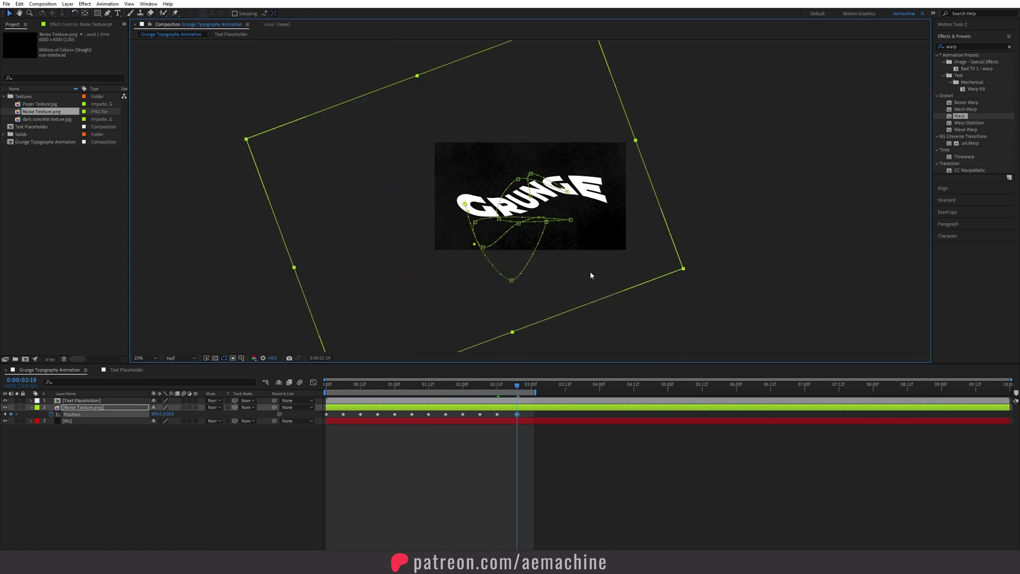
Copy the first Noise Texture.png position keyframe and paste it at 0:00:03:00 to close the loop.
{"action": "left_click_drag", "start_coordinate": [517, 386], "coordinate": [531, 386]}
{"action": "left_click_drag", "start_coordinate": [334, 413], "coordinate": [309, 416]}
{"action": "key", "text": "ctrl+c"}
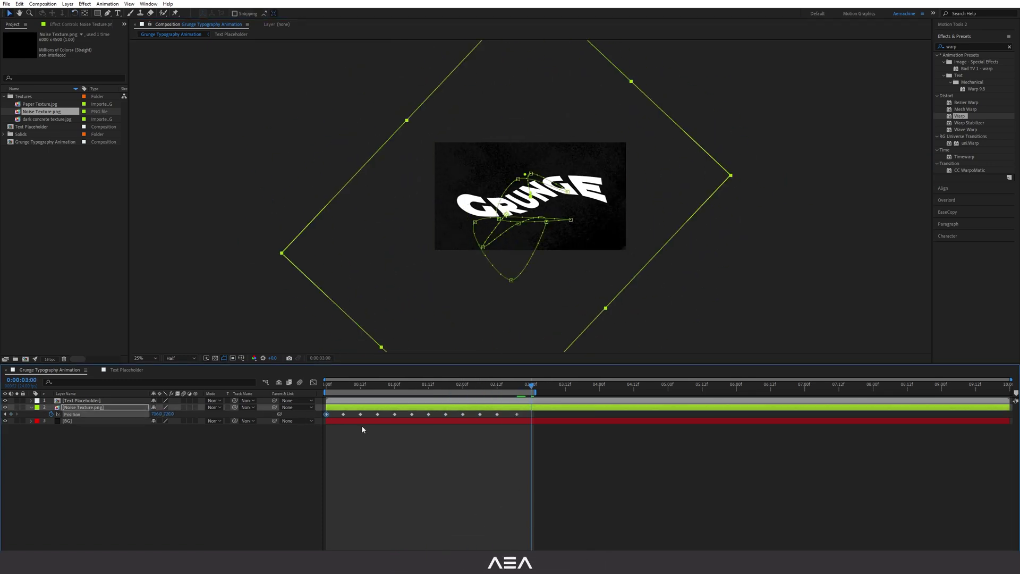
{"action": "key", "text": "ctrl+v"}
{"action": "key", "text": "j"}
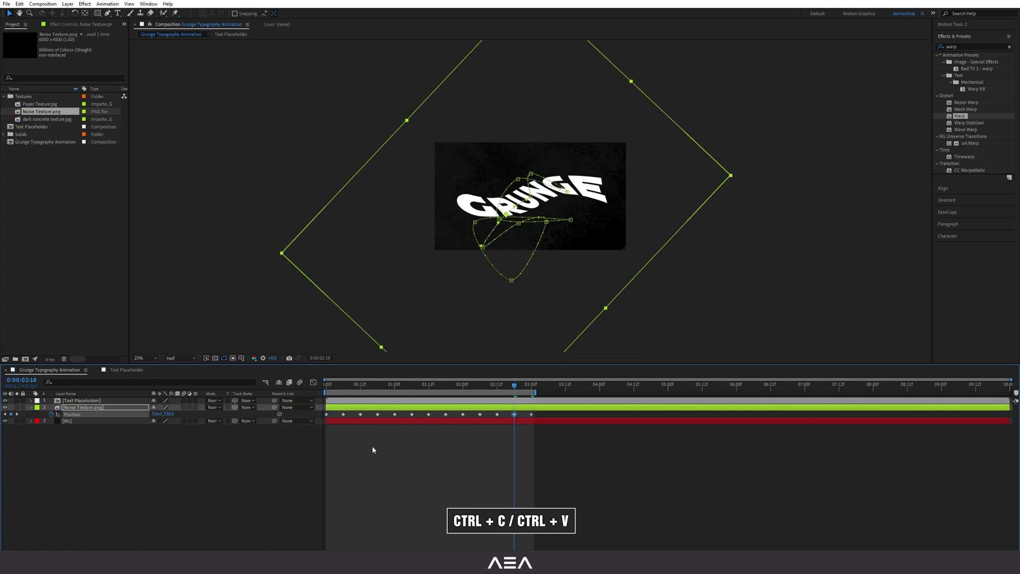
Convert all Noise Texture.png position keyframes to hold keyframes and preview the stepped texture motion.
{"action": "left_click_drag", "start_coordinate": [339, 388], "coordinate": [325, 388]}
{"action": "left_click_drag", "start_coordinate": [560, 416], "coordinate": [276, 419]}
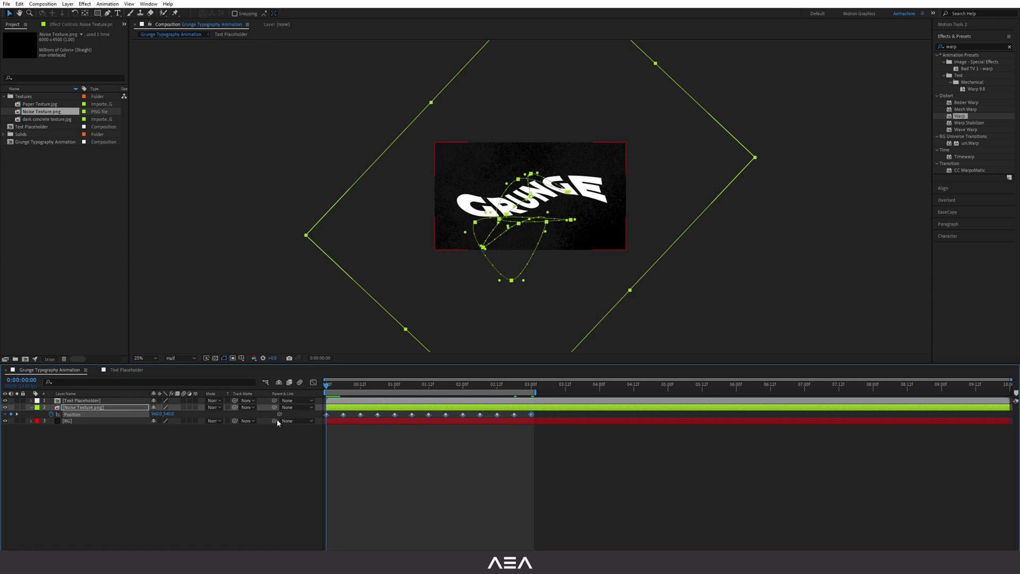
{"action": "left_click", "coordinate": [531, 415], "text": "ctrl+alt"}
{"action": "left_click", "coordinate": [553, 414]}
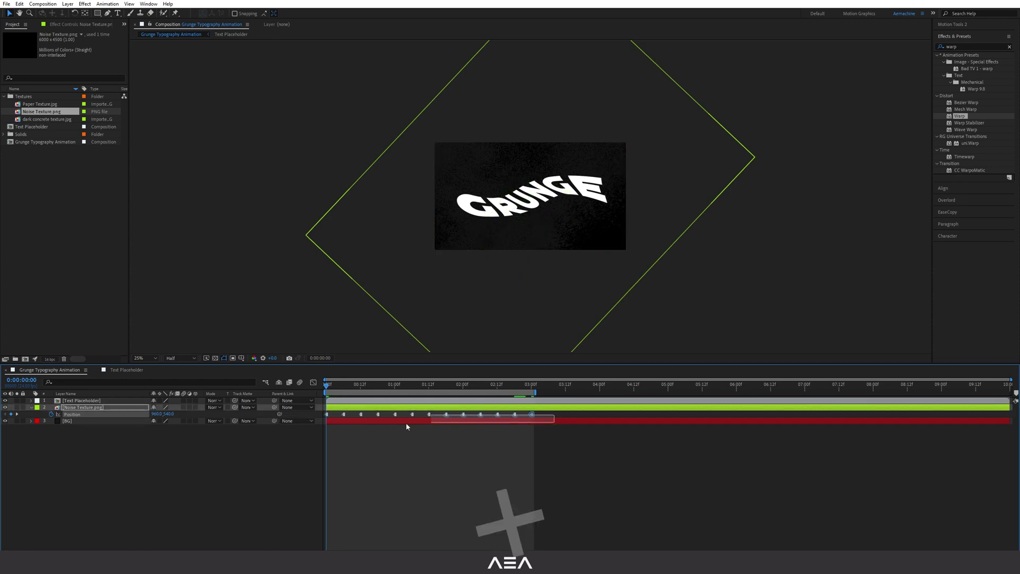
{"action": "key", "text": "space"}
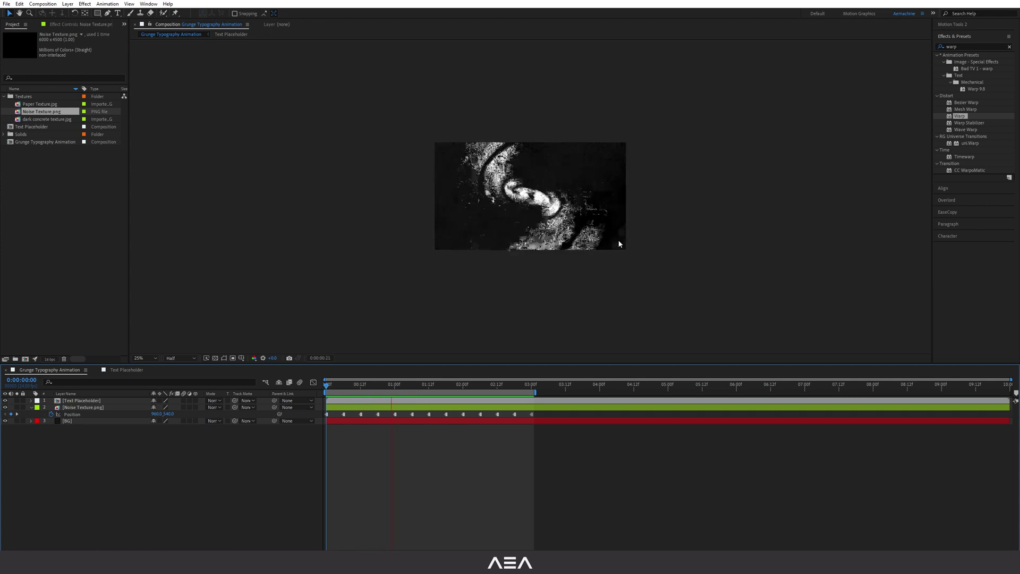
{"action": "key", "text": "space"}
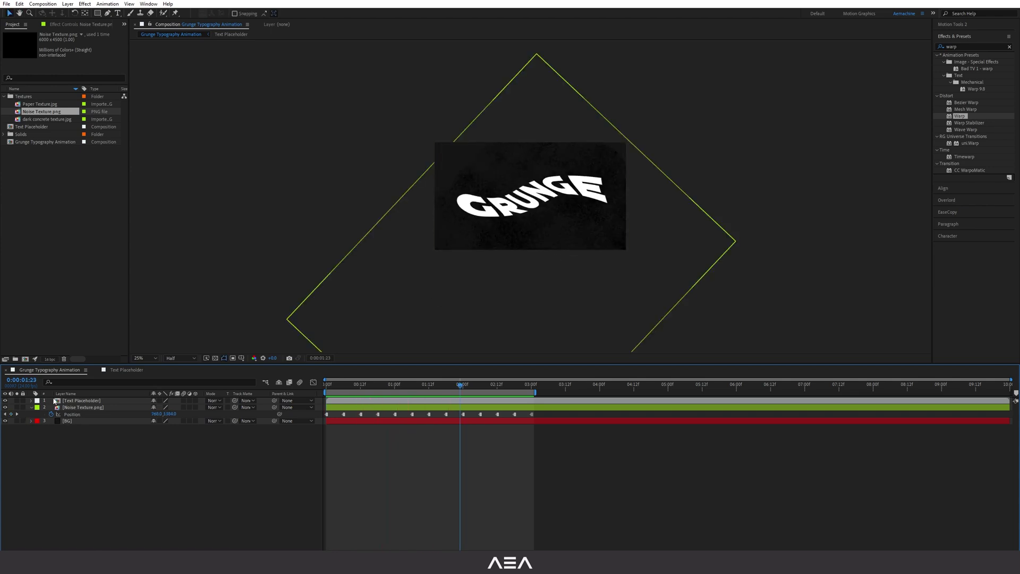
Place Paper Texture.jpg above the other layers and use the Text Placeholder layer as its track matte.
{"action": "left_click", "coordinate": [36, 104]}
{"action": "left_click_drag", "start_coordinate": [120, 392], "coordinate": [90, 397]}
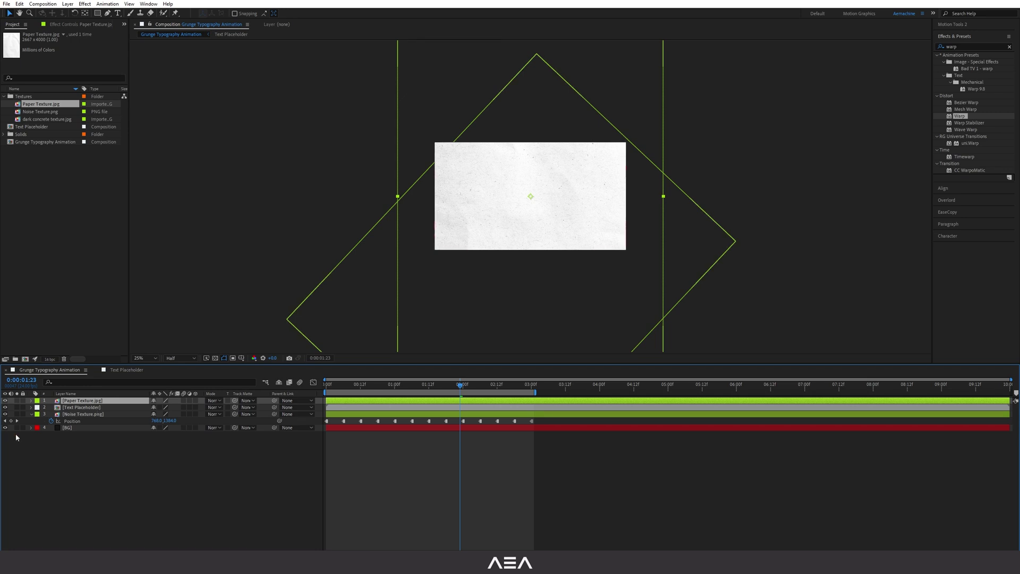
{"action": "left_click", "coordinate": [30, 414]}
{"action": "left_click", "coordinate": [101, 440]}
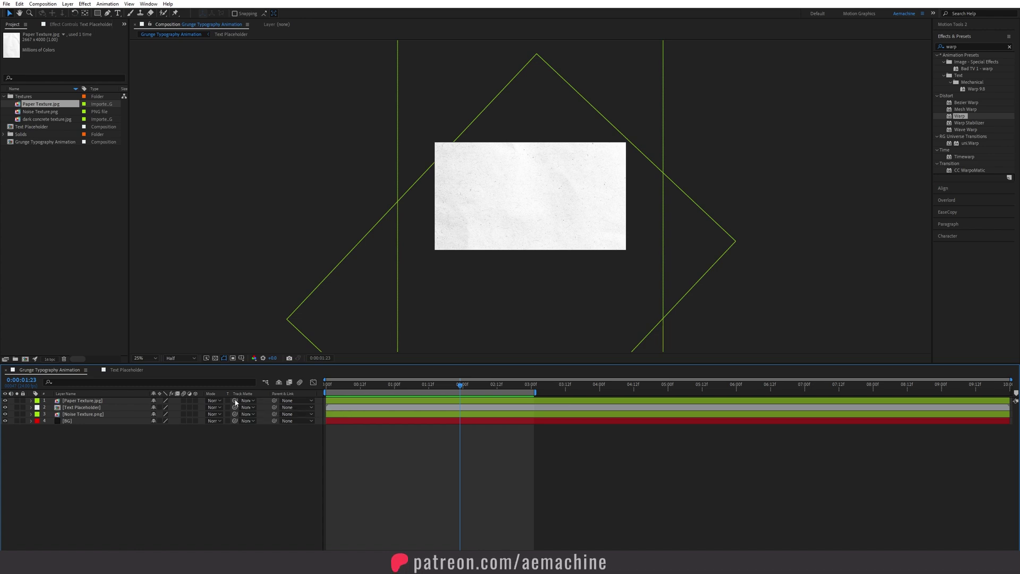
{"action": "left_click_drag", "start_coordinate": [234, 400], "coordinate": [77, 408]}
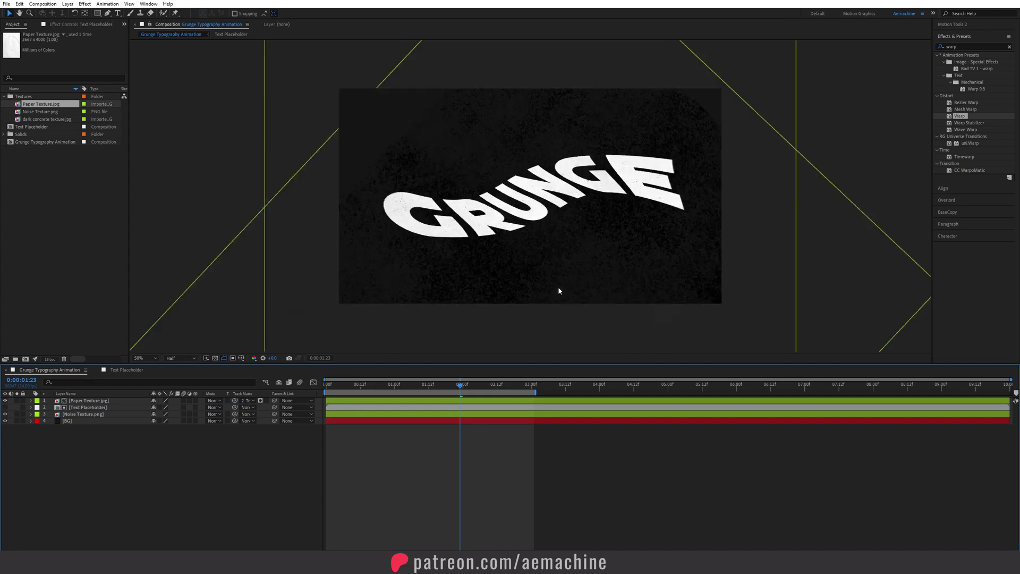
Inspect the paper texture inside the GRUNGE lettering up close and play back the animation.
{"action": "scroll", "coordinate": [558, 286], "scroll_direction": "up", "scroll_amount": 4}
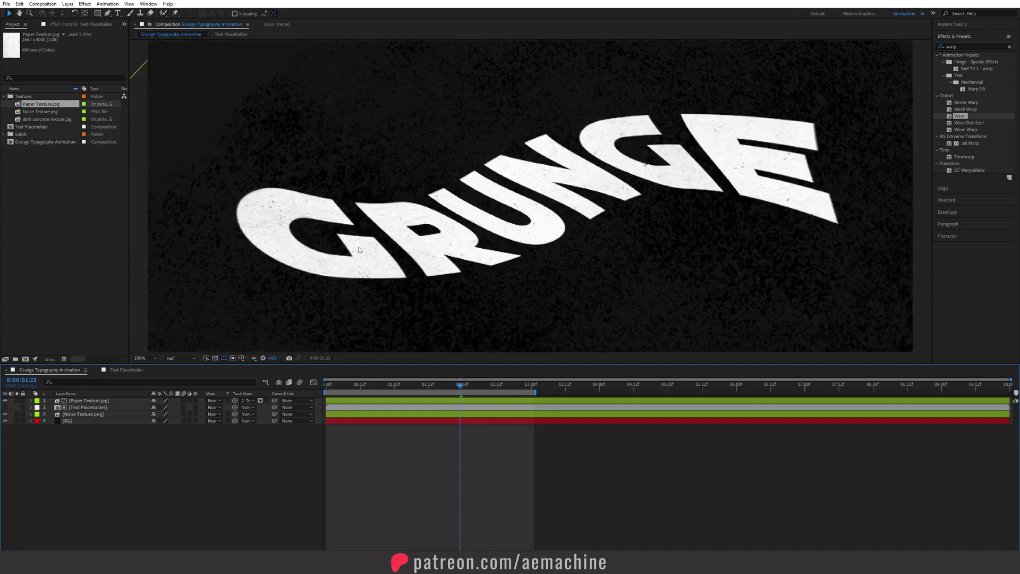
{"action": "scroll", "coordinate": [438, 249], "scroll_direction": "down", "scroll_amount": 2}
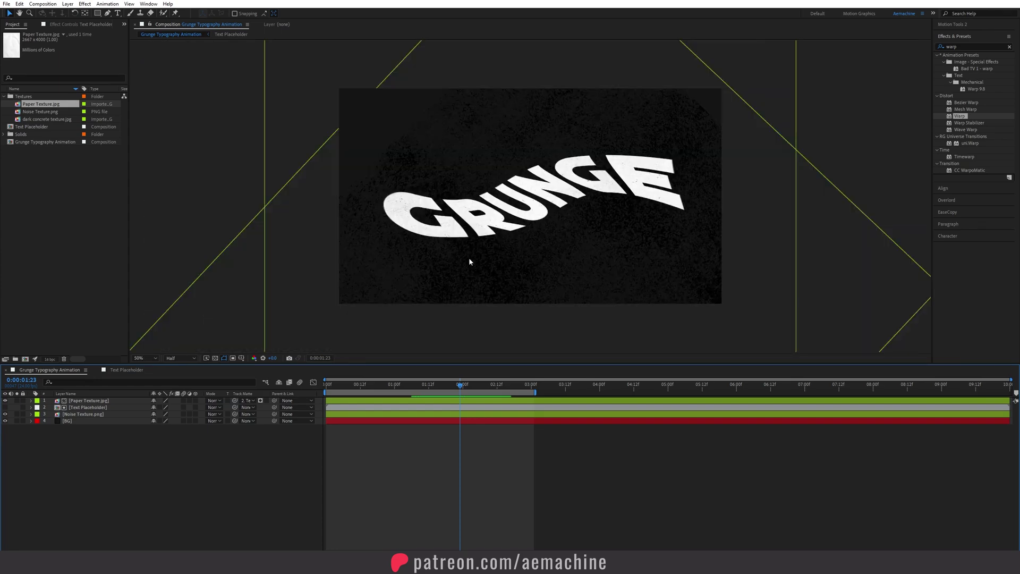
{"action": "left_click", "coordinate": [86, 402]}
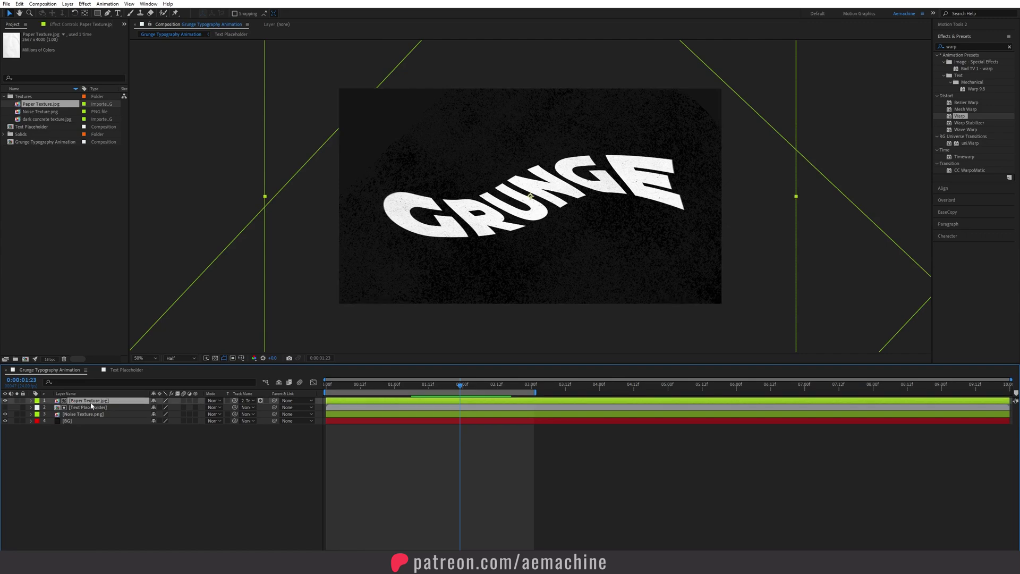
{"action": "left_click", "coordinate": [73, 414]}
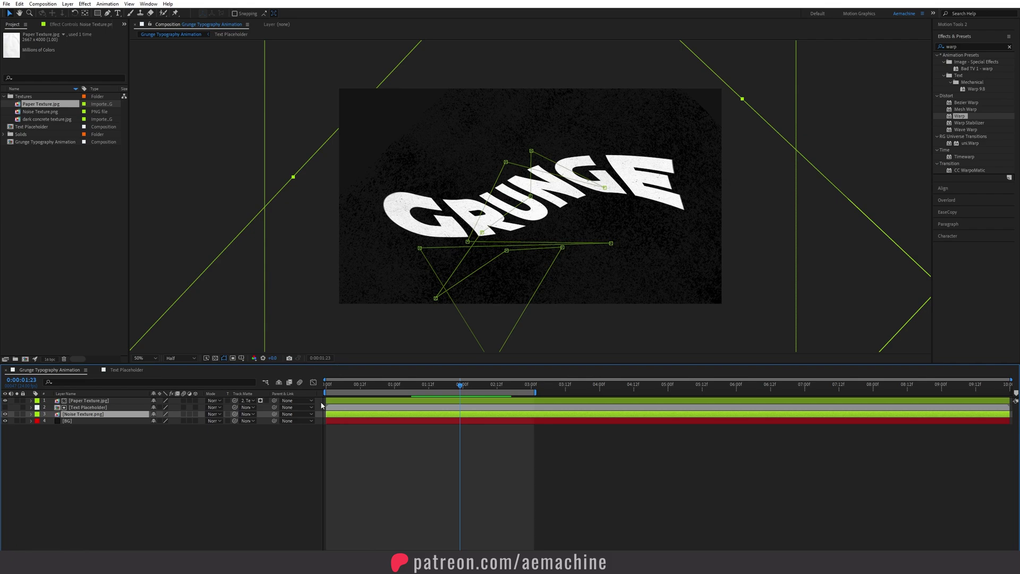
{"action": "key", "text": "space"}
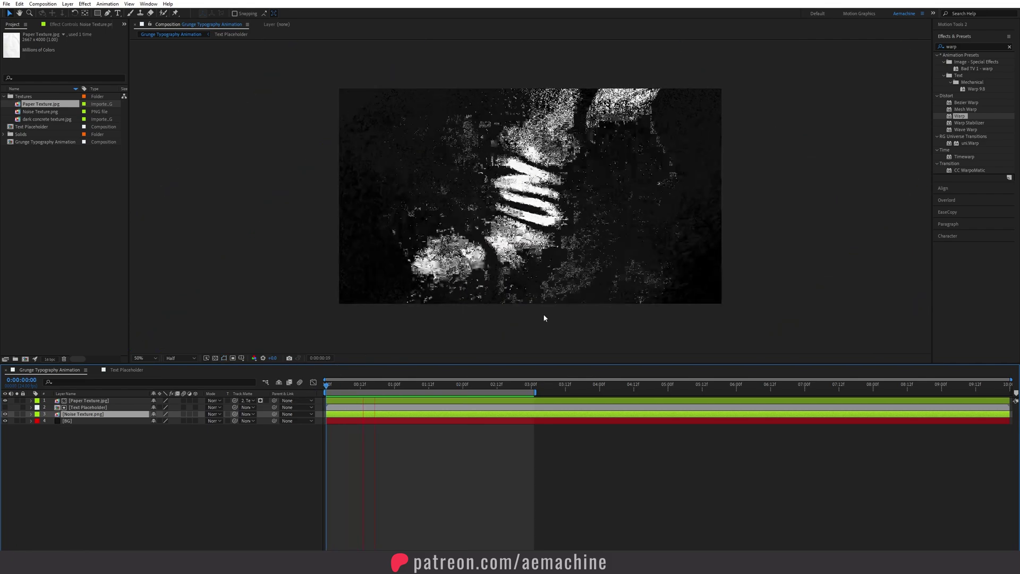
{"action": "key", "text": "space"}
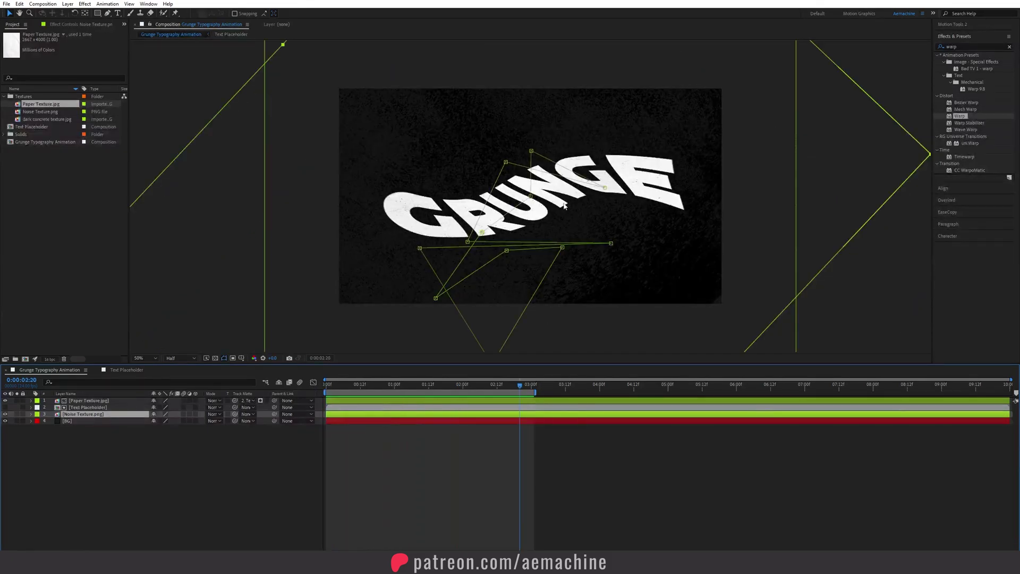
Apply the Tint effect to the Paper Texture.jpg layer.
{"action": "left_click", "coordinate": [120, 477]}
{"action": "left_click", "coordinate": [80, 401]}
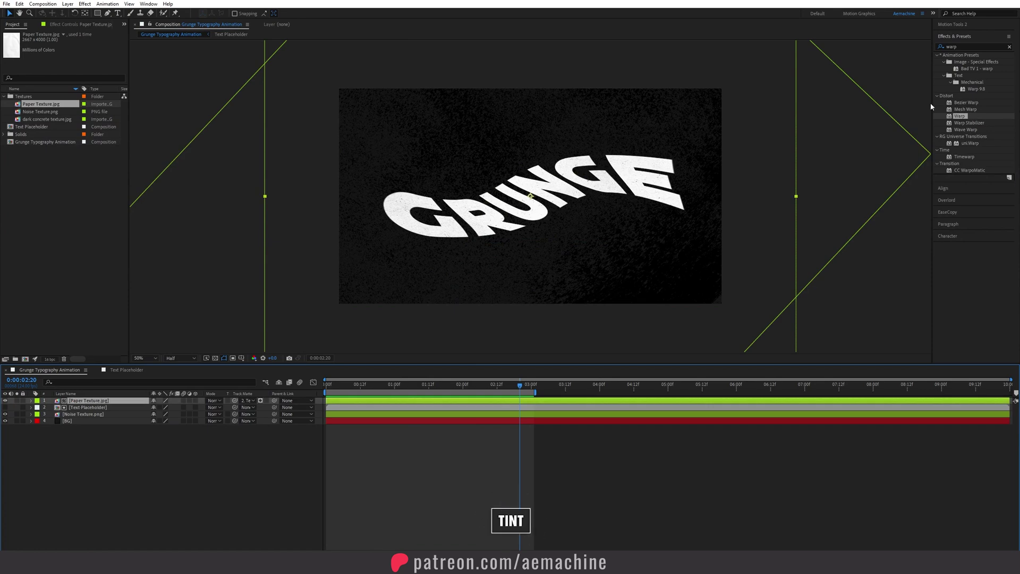
{"action": "double_click", "coordinate": [969, 46]}
{"action": "type", "text": "tint"}
{"action": "left_click", "coordinate": [970, 82]}
{"action": "double_click", "coordinate": [968, 82]}
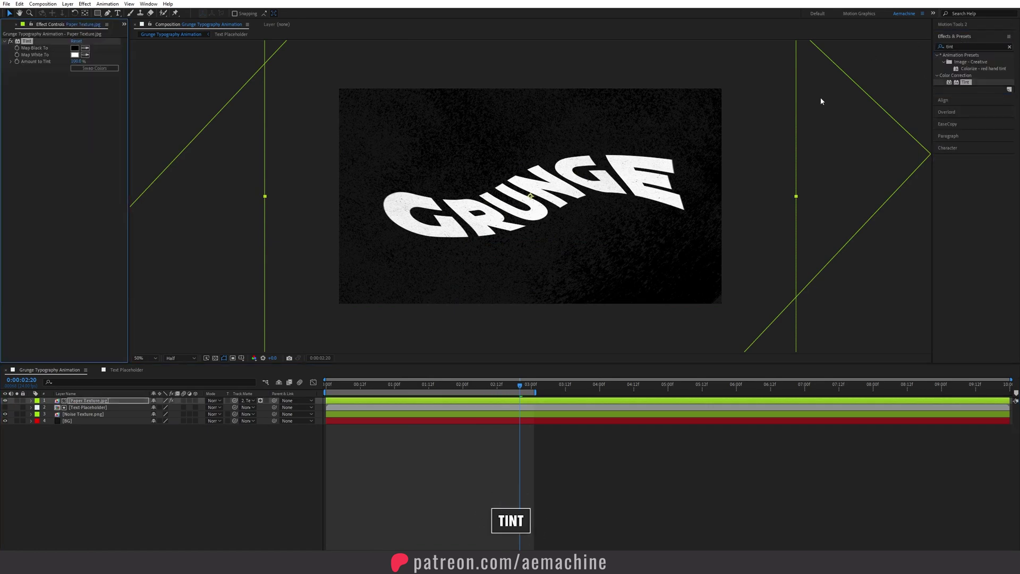
Set the Tint effect's Map White To colour to bright green 91FF30.
{"action": "left_click", "coordinate": [74, 54]}
{"action": "left_click_drag", "start_coordinate": [634, 324], "coordinate": [635, 301]}
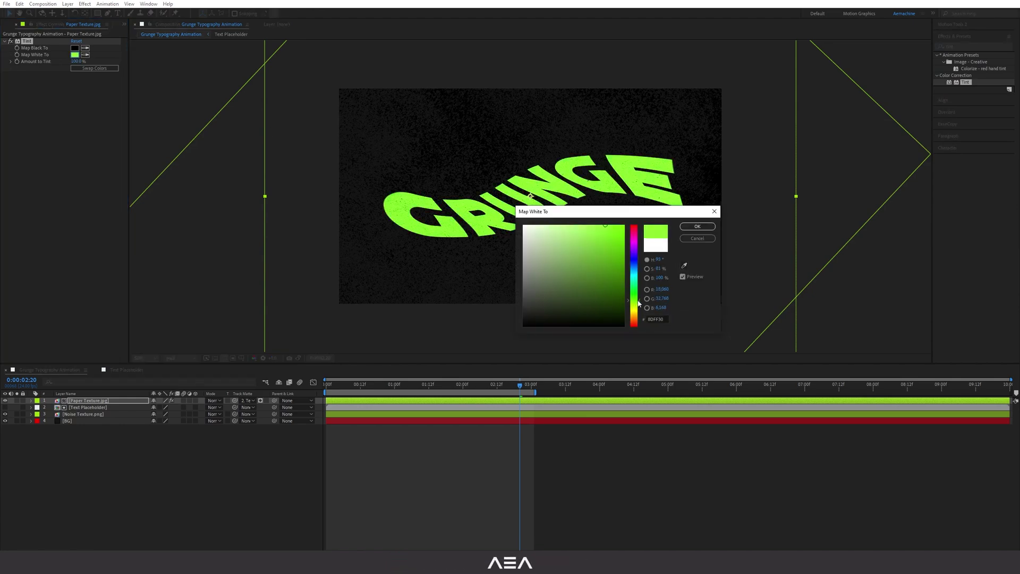
{"action": "left_click", "coordinate": [639, 303]}
{"action": "left_click", "coordinate": [697, 226]}
Lower the Noise Texture.png layer's opacity to 40% and preview the result.
{"action": "left_click", "coordinate": [91, 415]}
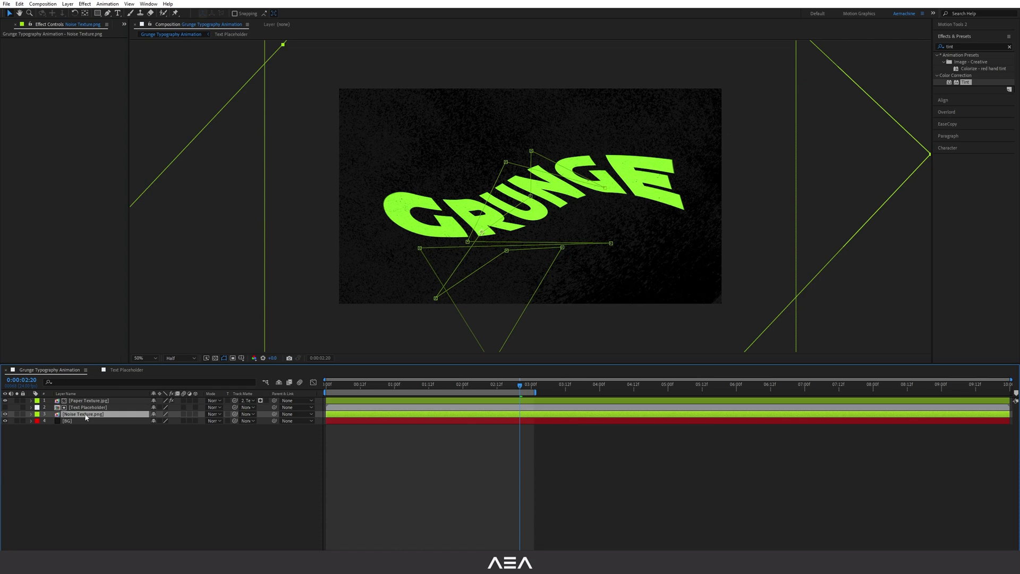
{"action": "key", "text": "t"}
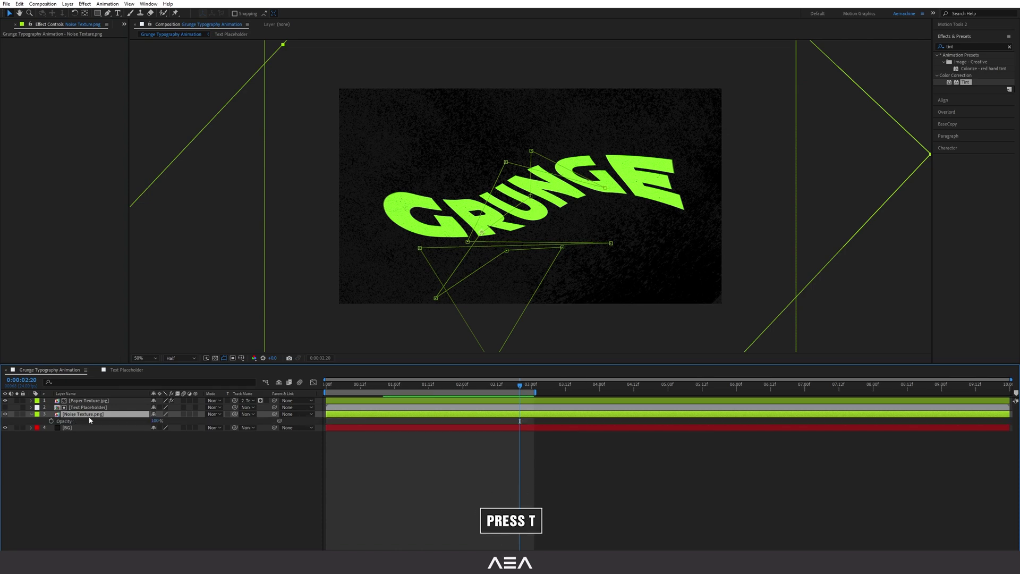
{"action": "left_click_drag", "start_coordinate": [154, 422], "coordinate": [133, 425]}
{"action": "left_click_drag", "start_coordinate": [347, 388], "coordinate": [409, 391]}
{"action": "key", "text": "space"}
Add an adjustment layer on top and apply Posterize Time to it with a frame rate of 12.
{"action": "right_click", "coordinate": [62, 456]}
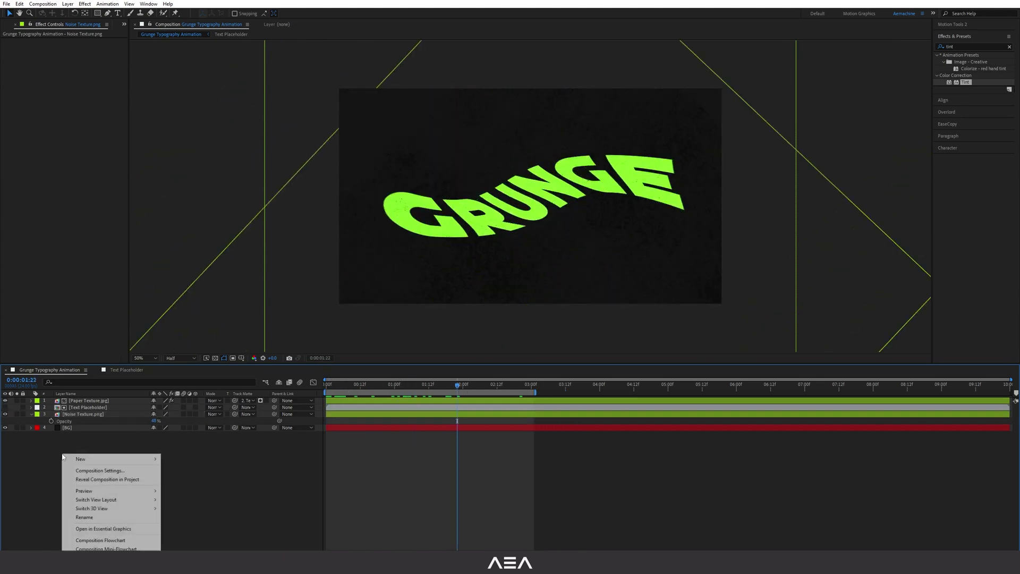
{"action": "mouse_move", "coordinate": [97, 459]}
{"action": "left_click", "coordinate": [208, 522]}
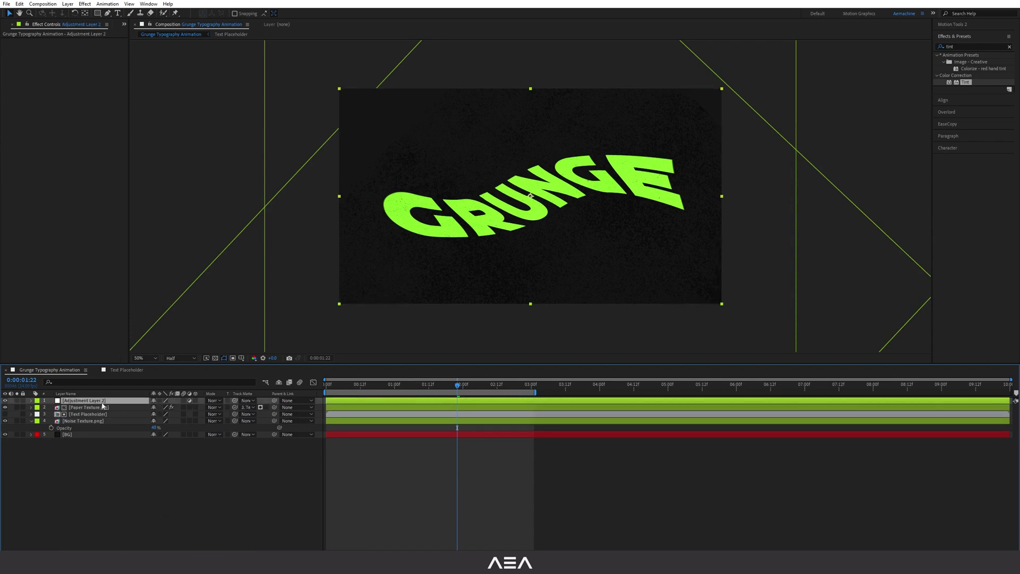
{"action": "left_click_drag", "start_coordinate": [971, 45], "coordinate": [873, 53]}
{"action": "type", "text": "poste"}
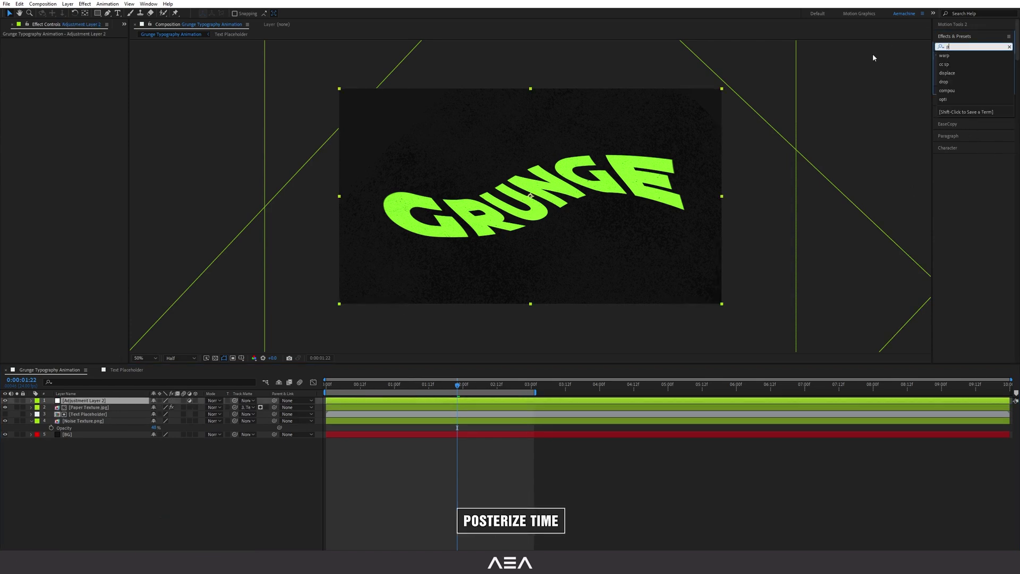
{"action": "left_click_drag", "start_coordinate": [969, 75], "coordinate": [582, 155]}
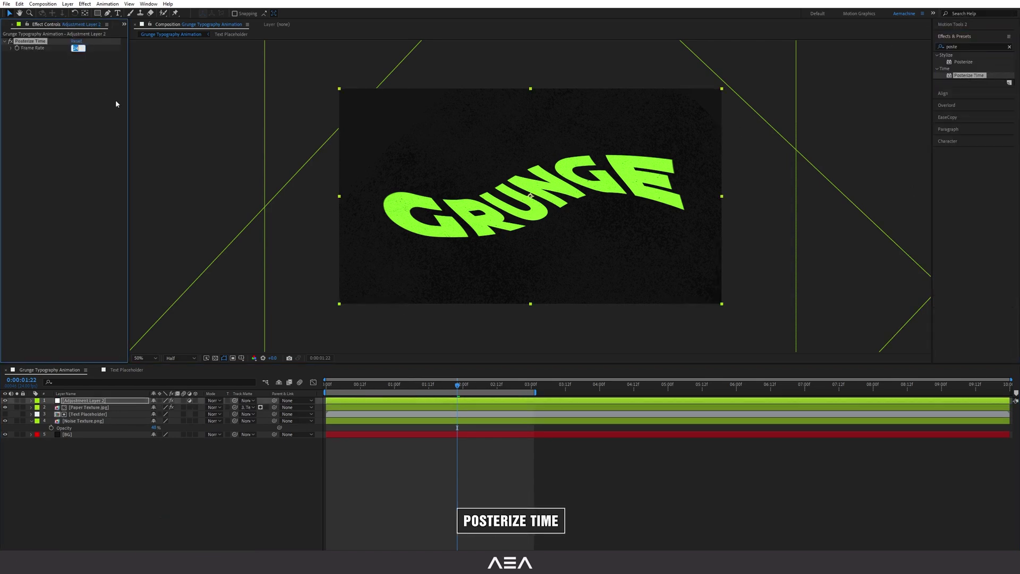
{"action": "type", "text": "12"}
{"action": "key", "text": "Return"}
Rename the adjustment layer "Postrize Time" and preview the animation.
{"action": "left_click", "coordinate": [89, 400]}
{"action": "key", "text": "Return"}
{"action": "type", "text": "Postrize Time"}
{"action": "key", "text": "Return"}
{"action": "key", "text": "space"}
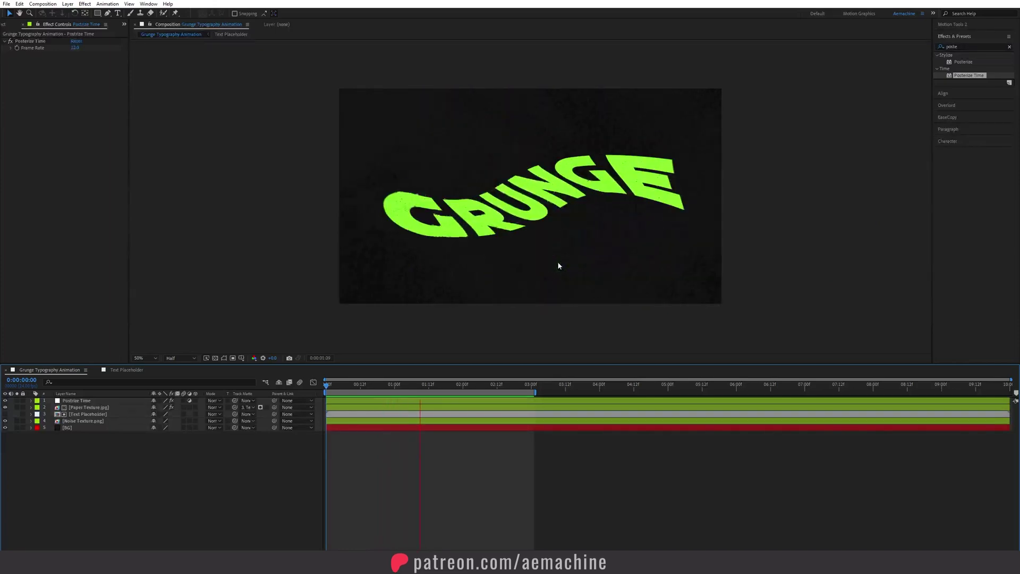